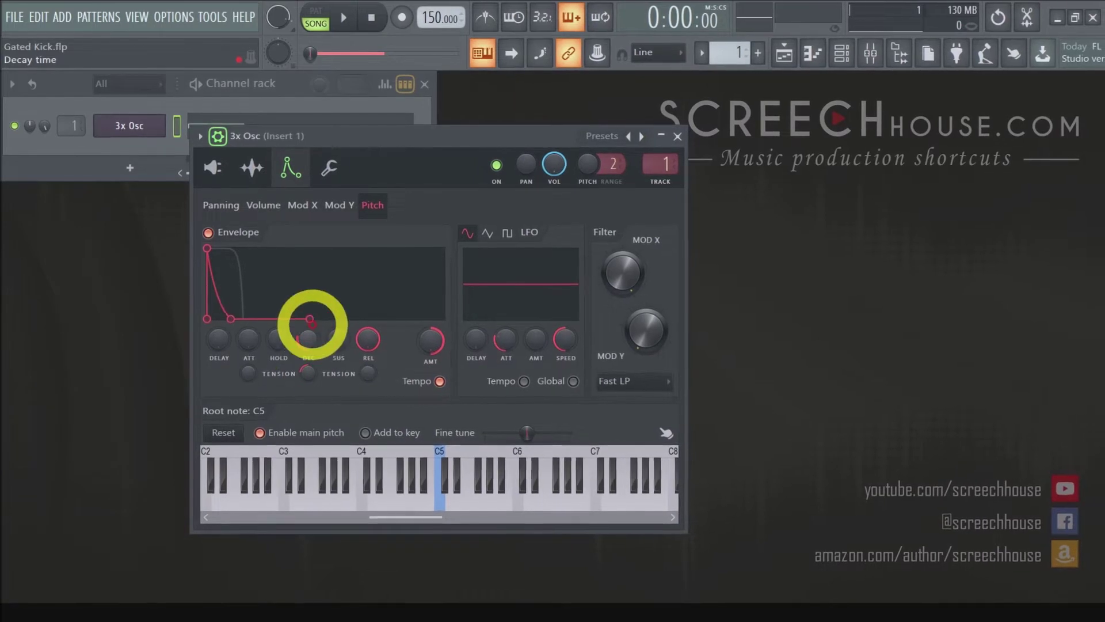
# - Shorten the decay of the 3x Osc pitch envelope and check the preset step lengths for the volume envelope's hold time
pyautogui.moveTo(279, 316); pyautogui.dragTo(241, 315)
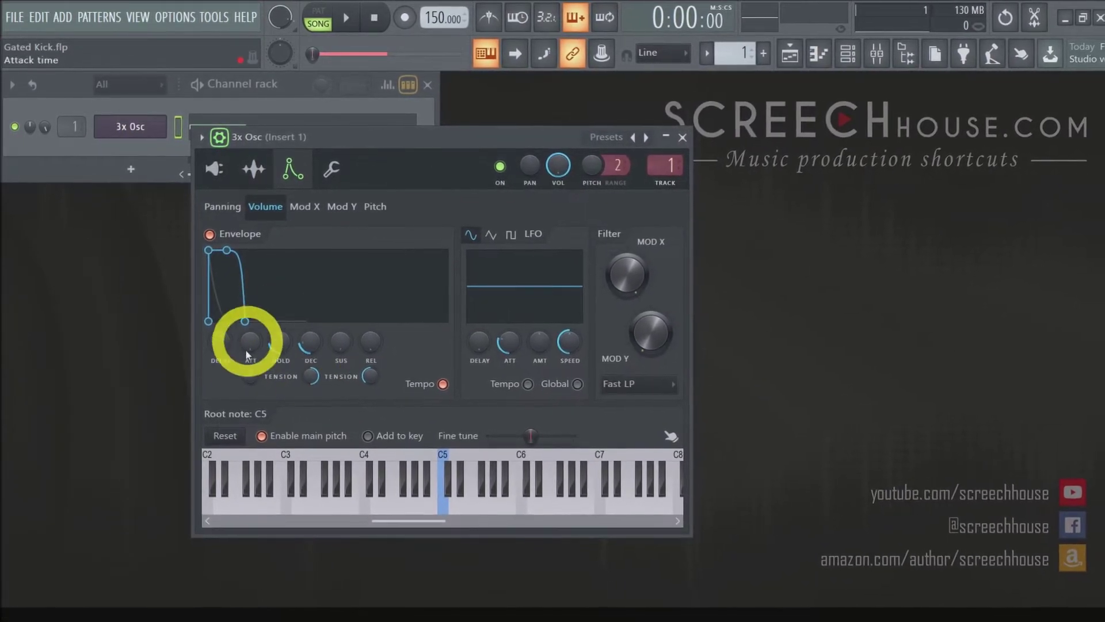
pyautogui.rightClick(273, 350)
pyautogui.moveTo(423, 369)
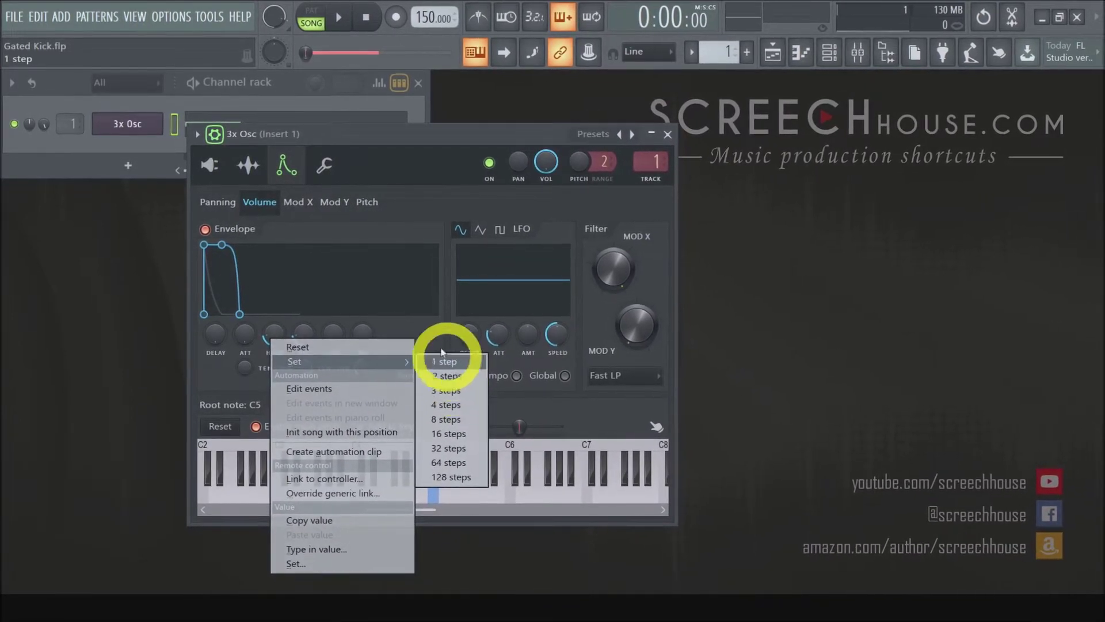
pyautogui.click(428, 326)
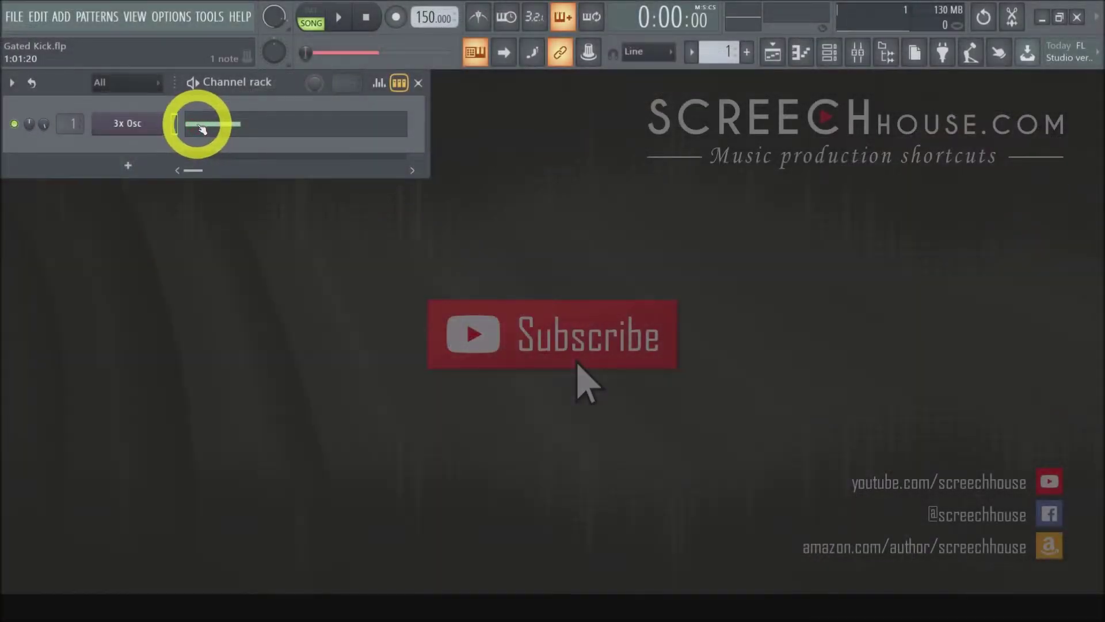
# - Open the 3x Osc pattern in the piano roll, play back the G3 note, and close the piano roll
pyautogui.click(201, 127)
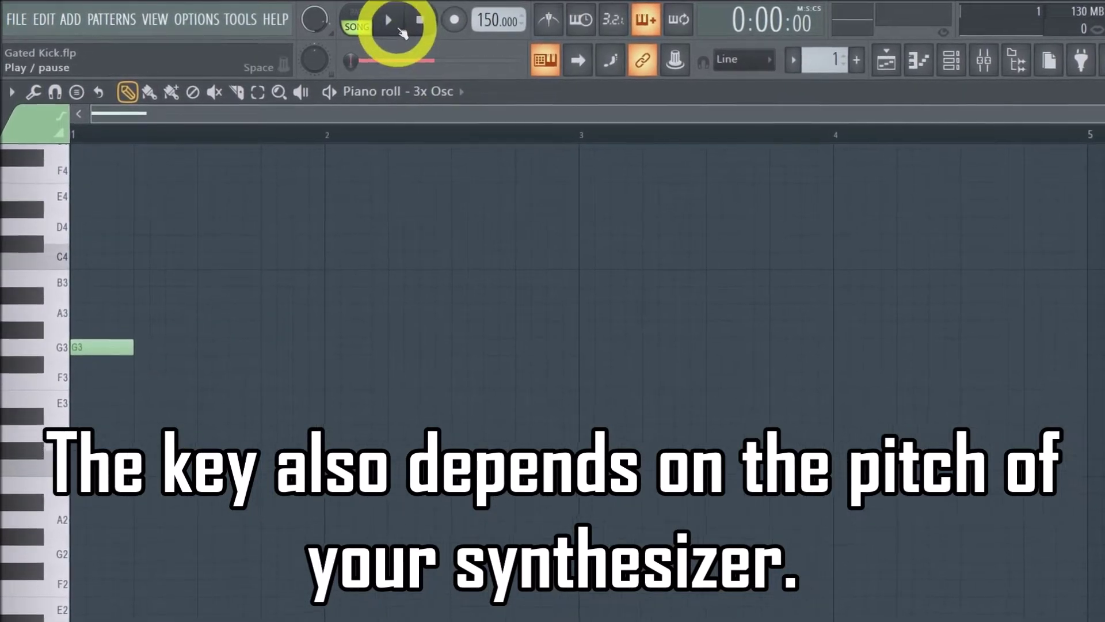
pyautogui.click(396, 29)
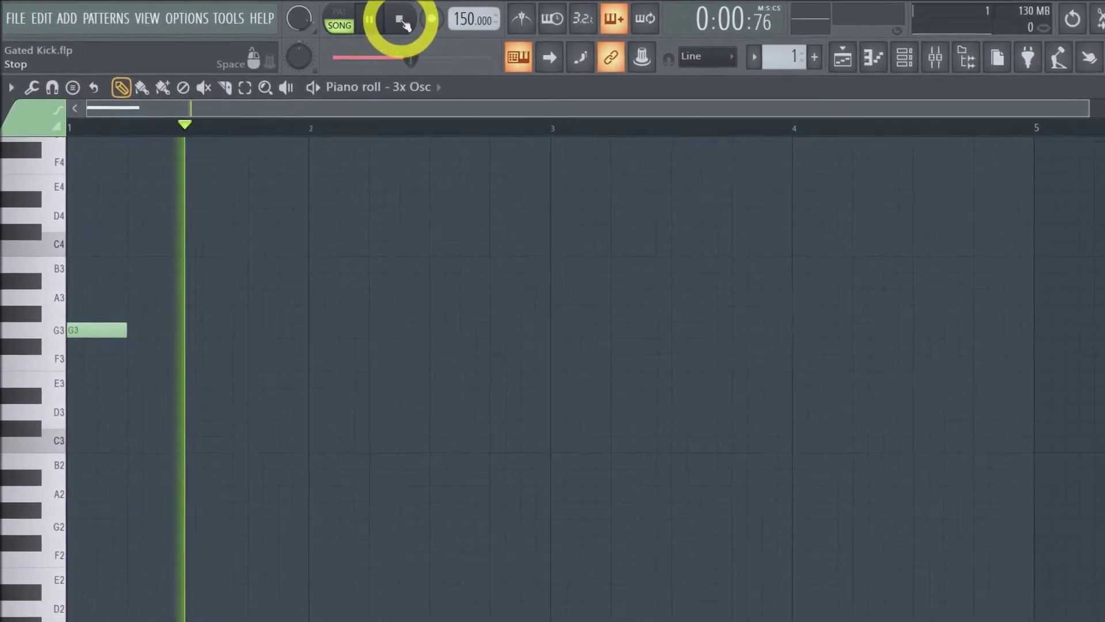
pyautogui.click(383, 21)
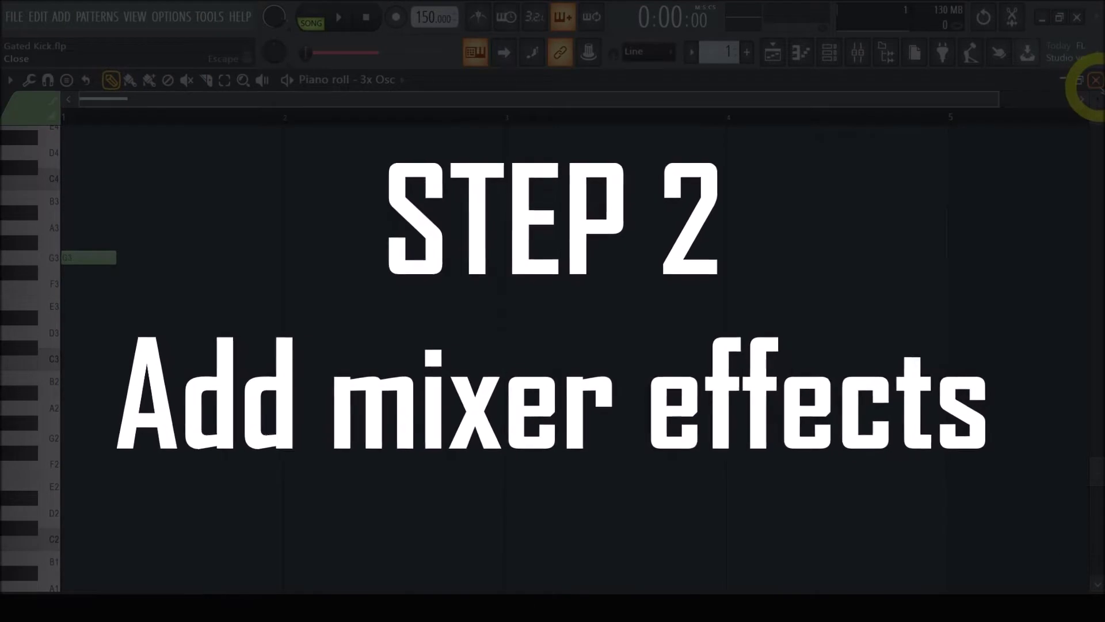
pyautogui.click(1095, 80)
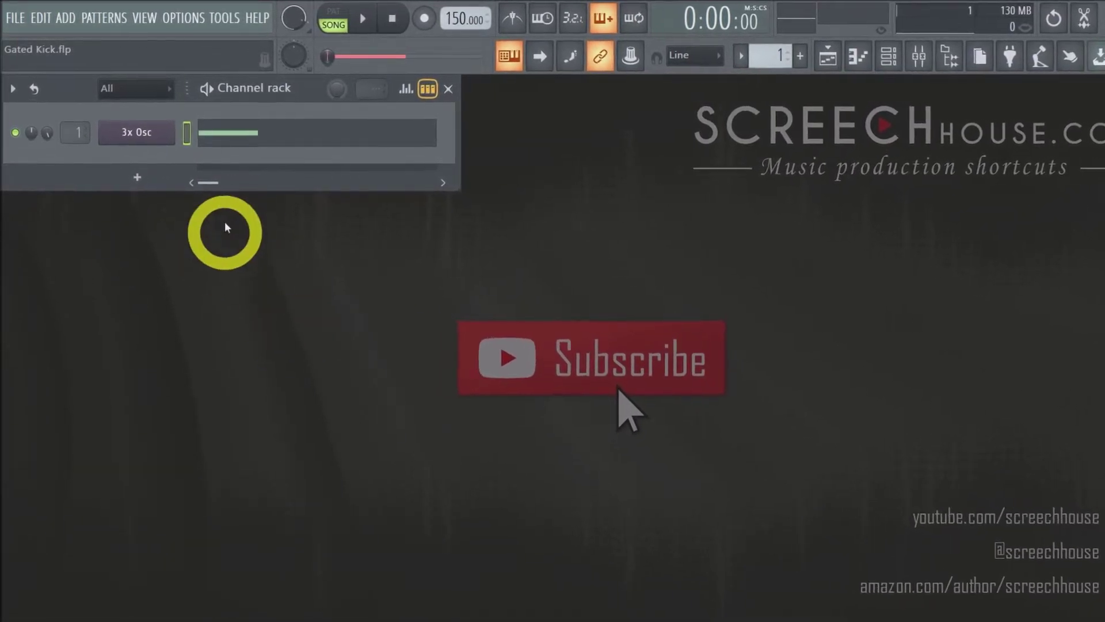
# - Route the 3x Osc channel to mixer track 1 and open the mixer
pyautogui.moveTo(76, 129); pyautogui.dragTo(76, 127)
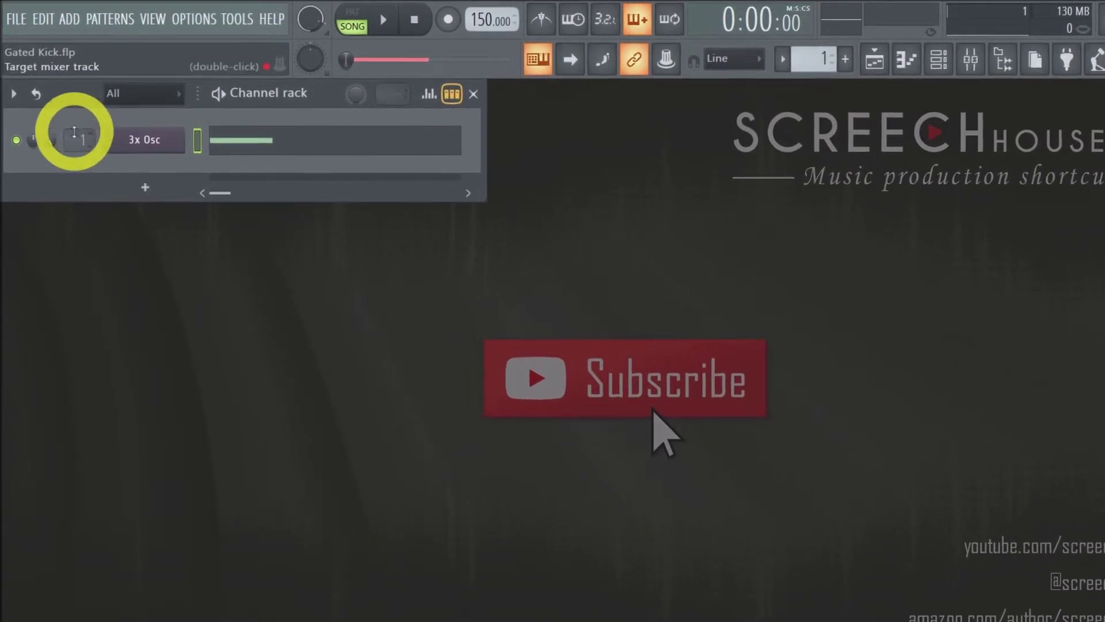
pyautogui.click(152, 19)
pyautogui.click(176, 112)
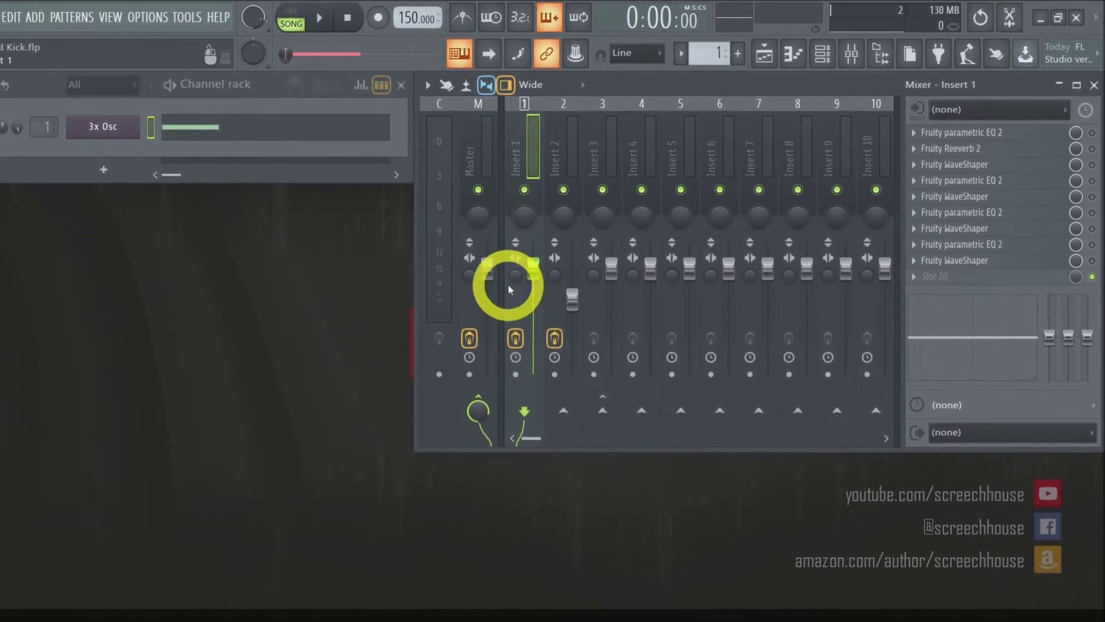
# - During playback, enable Fruity parametric EQ 2 in slot 1 and Fruity Reeverb 2 in slot 2 of Insert 1, viewing each effect's settings
pyautogui.click(329, 22)
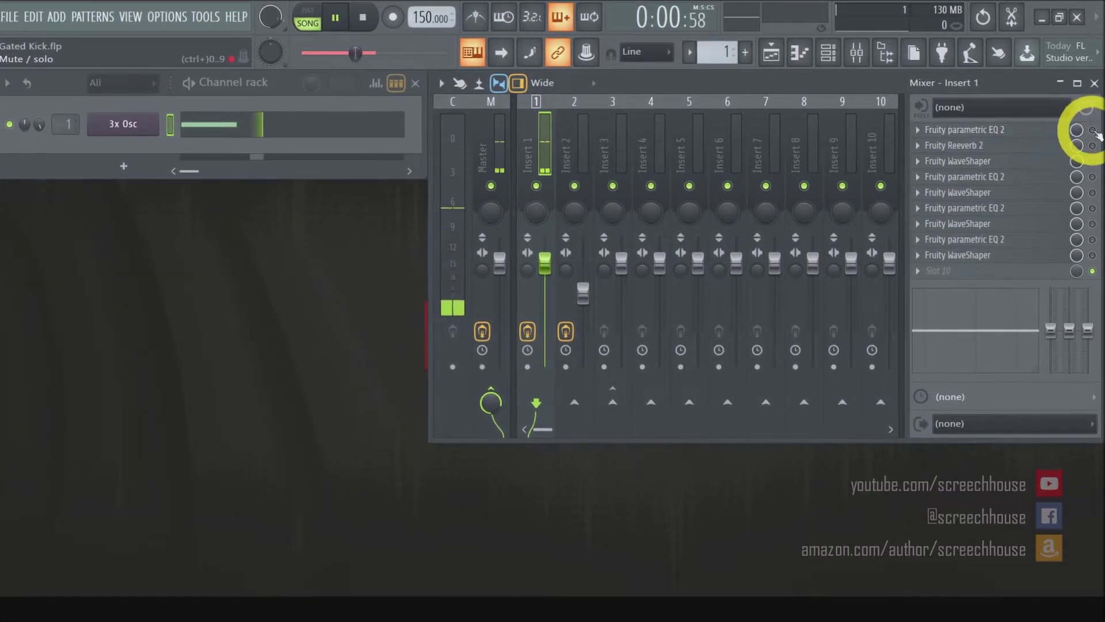
pyautogui.click(998, 137)
pyautogui.moveTo(425, 284); pyautogui.dragTo(378, 94)
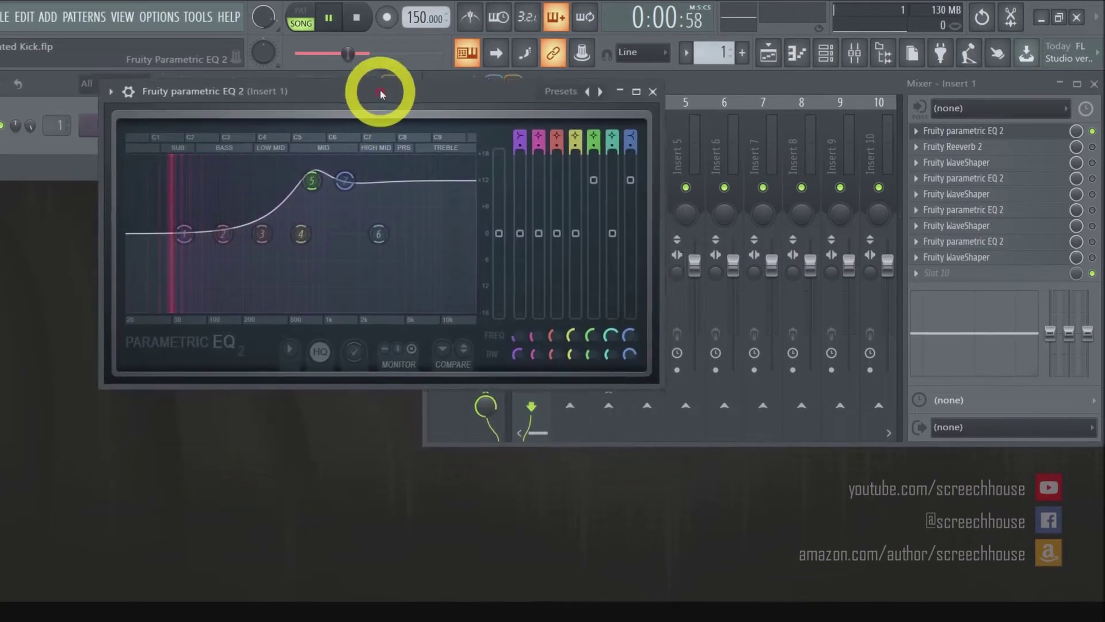
pyautogui.click(653, 85)
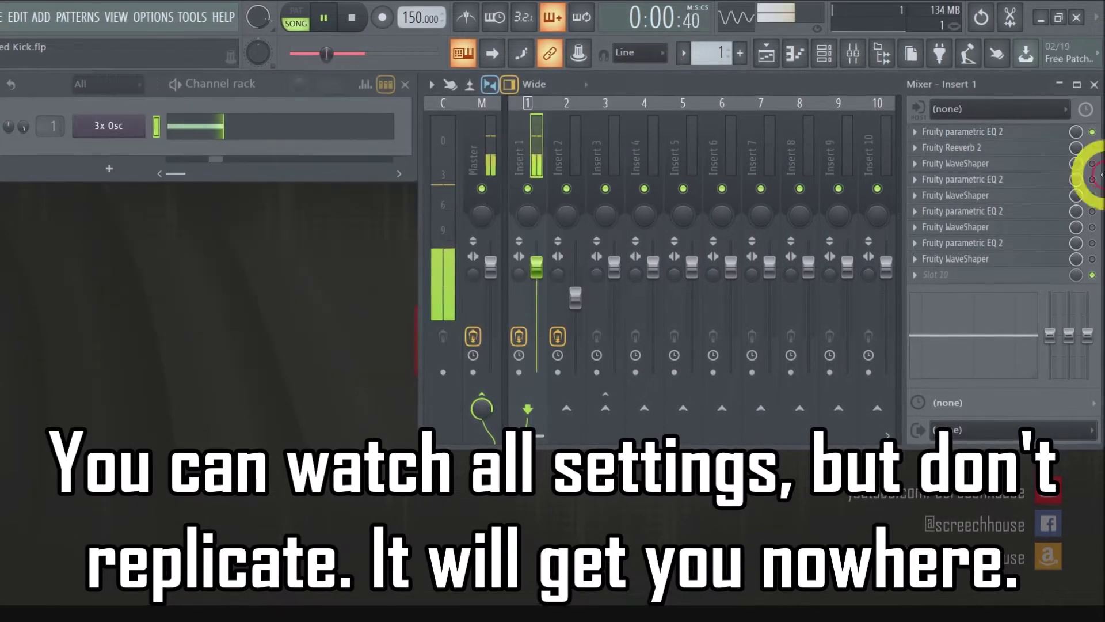
pyautogui.click(972, 150)
pyautogui.moveTo(356, 267); pyautogui.dragTo(417, 88)
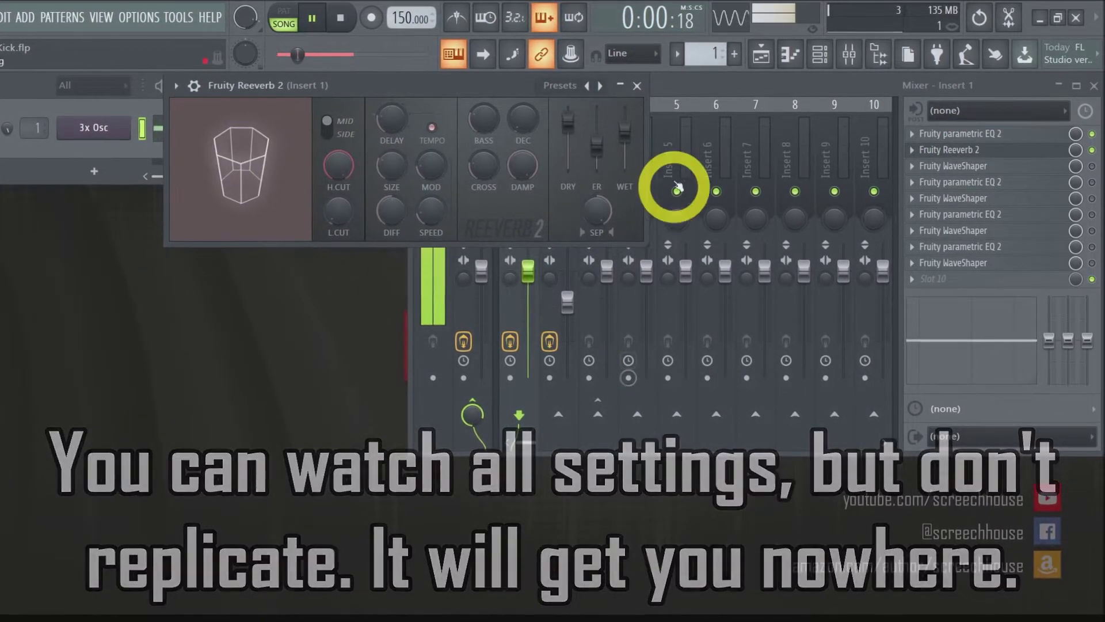
pyautogui.click(637, 85)
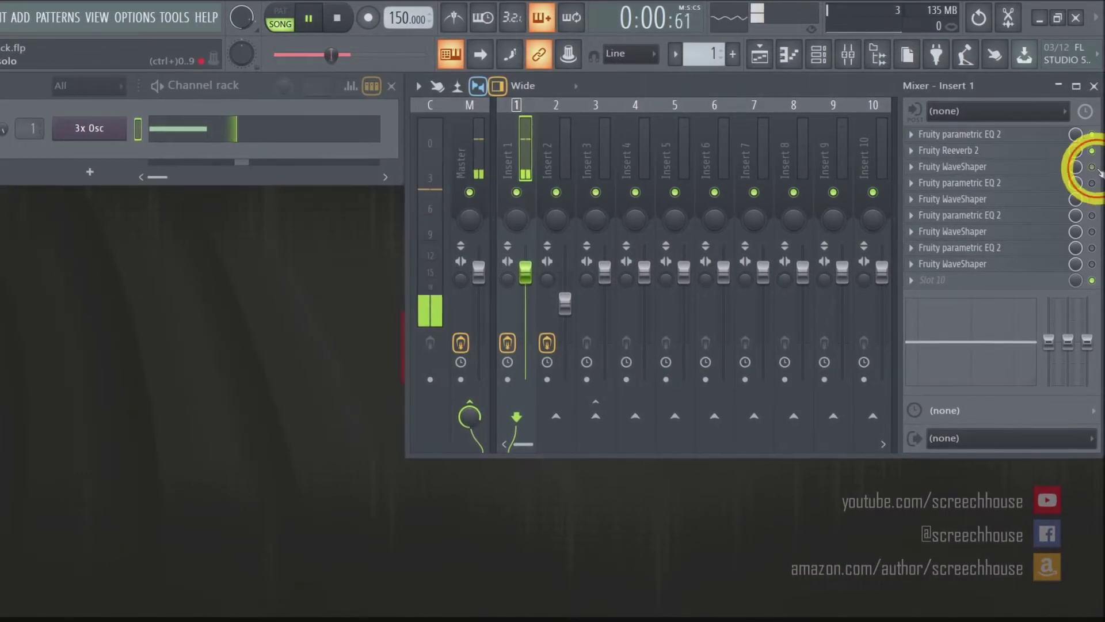
# - Enable the Fruity WaveShaper in slot 3 of Insert 1 and examine its distortion curve
pyautogui.click(956, 167)
pyautogui.moveTo(166, 257); pyautogui.dragTo(329, 117)
pyautogui.click(477, 450)
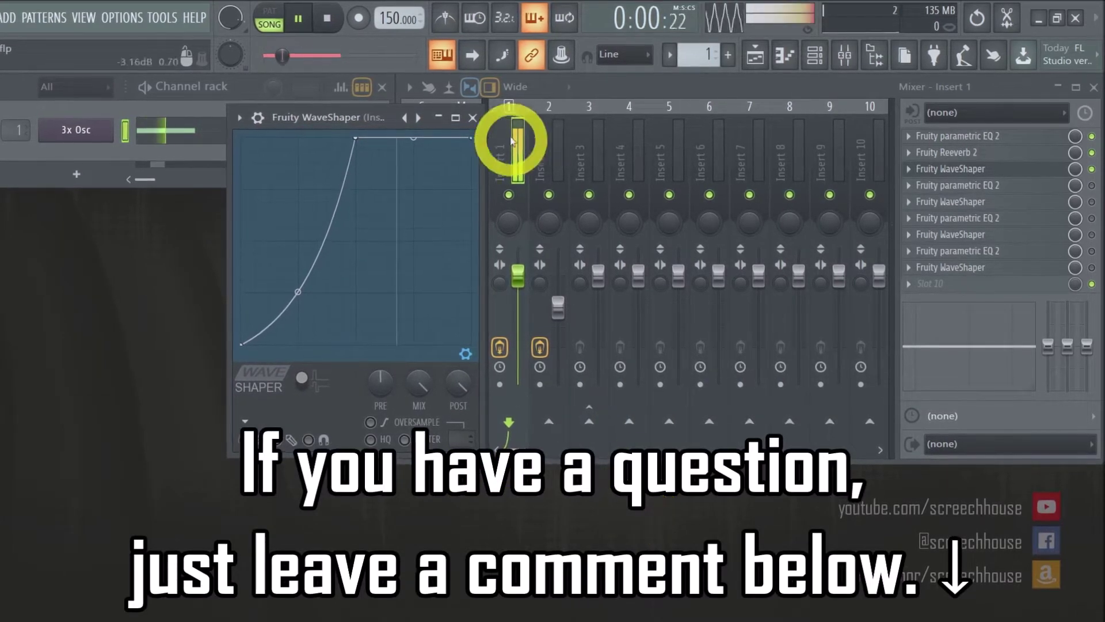
pyautogui.click(474, 120)
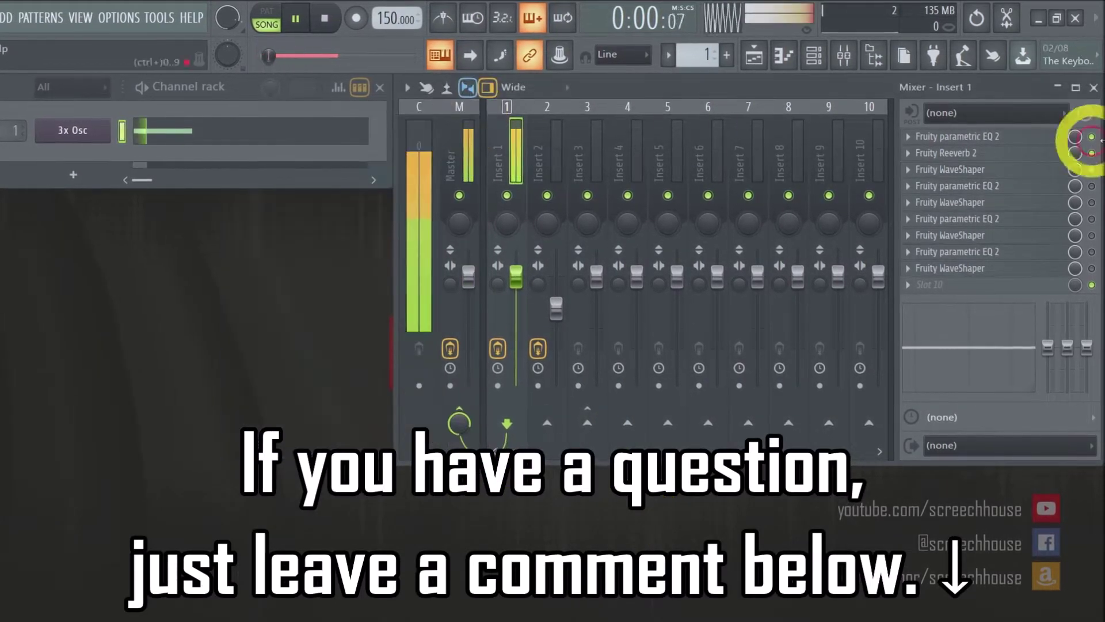
# - Enable the Fruity parametric EQ 2 in slot 4 and the Fruity WaveShaper in slot 5, examining both curves
pyautogui.click(1092, 187)
pyautogui.click(987, 186)
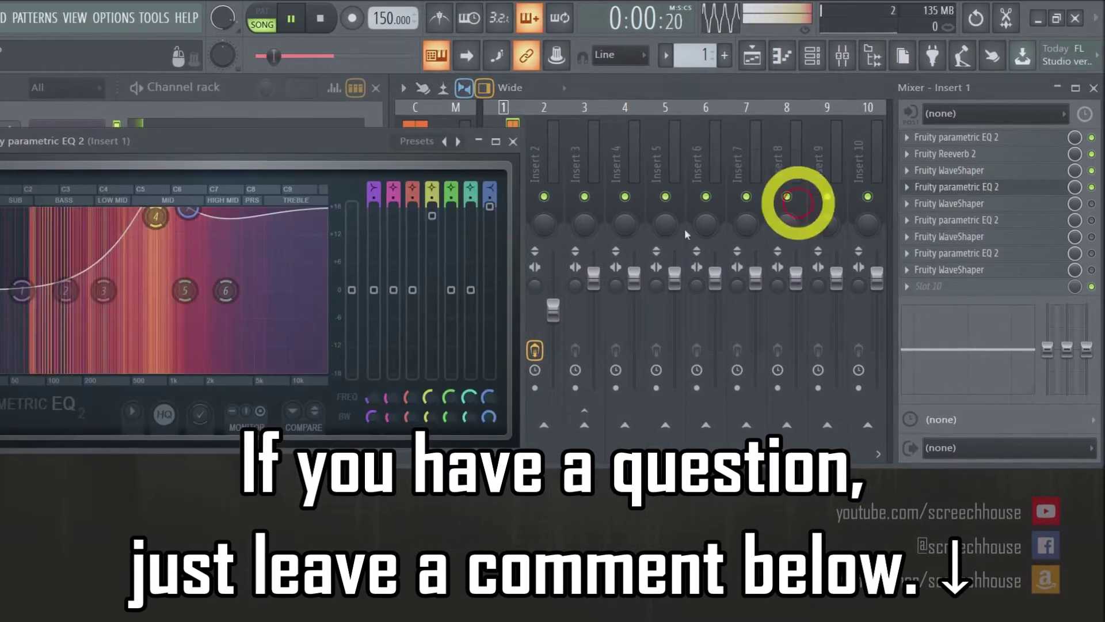
pyautogui.moveTo(297, 156); pyautogui.dragTo(457, 165)
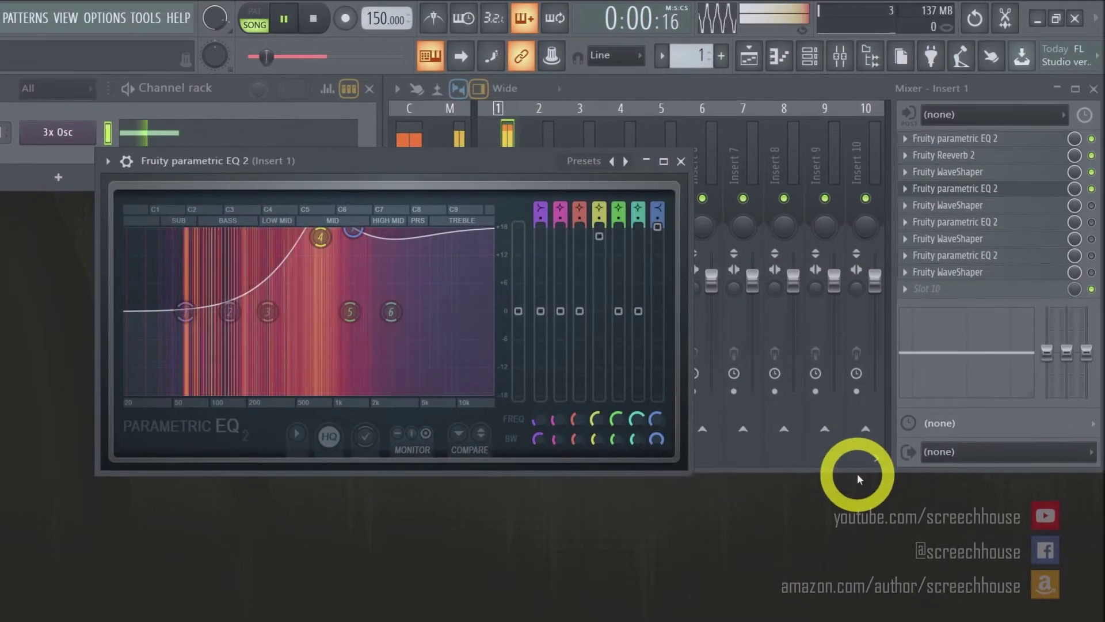
pyautogui.click(680, 161)
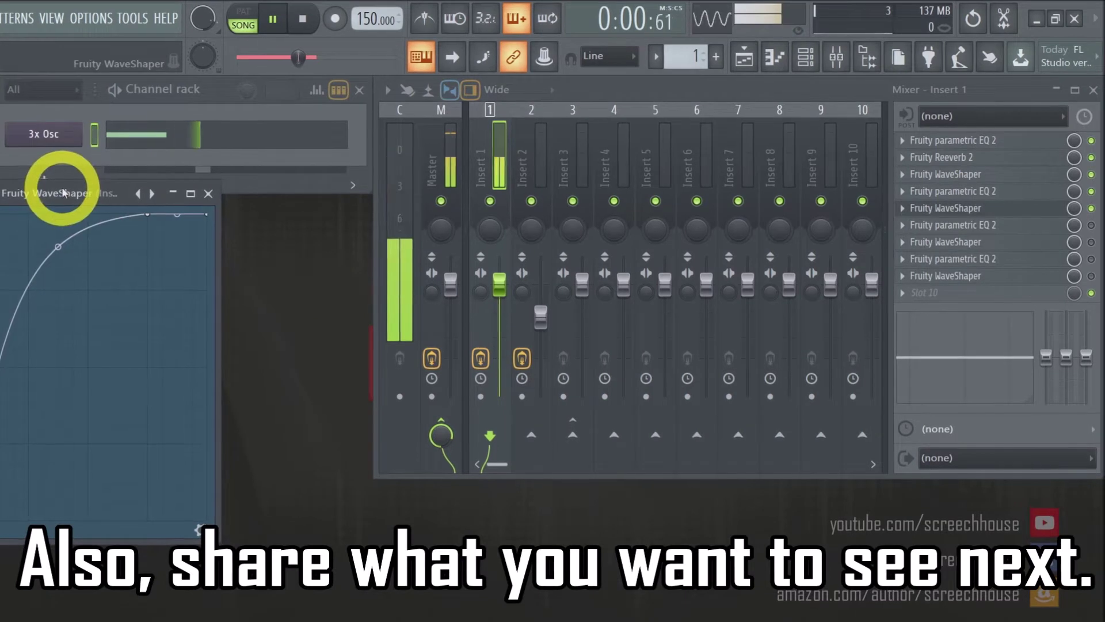
pyautogui.moveTo(64, 193); pyautogui.dragTo(333, 132)
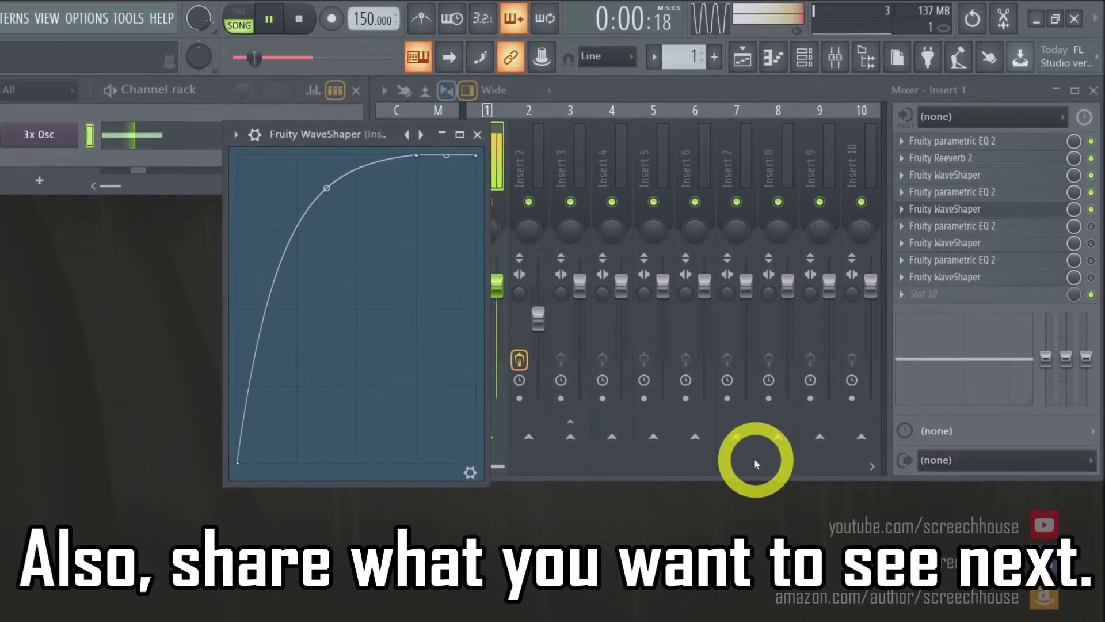
pyautogui.click(475, 137)
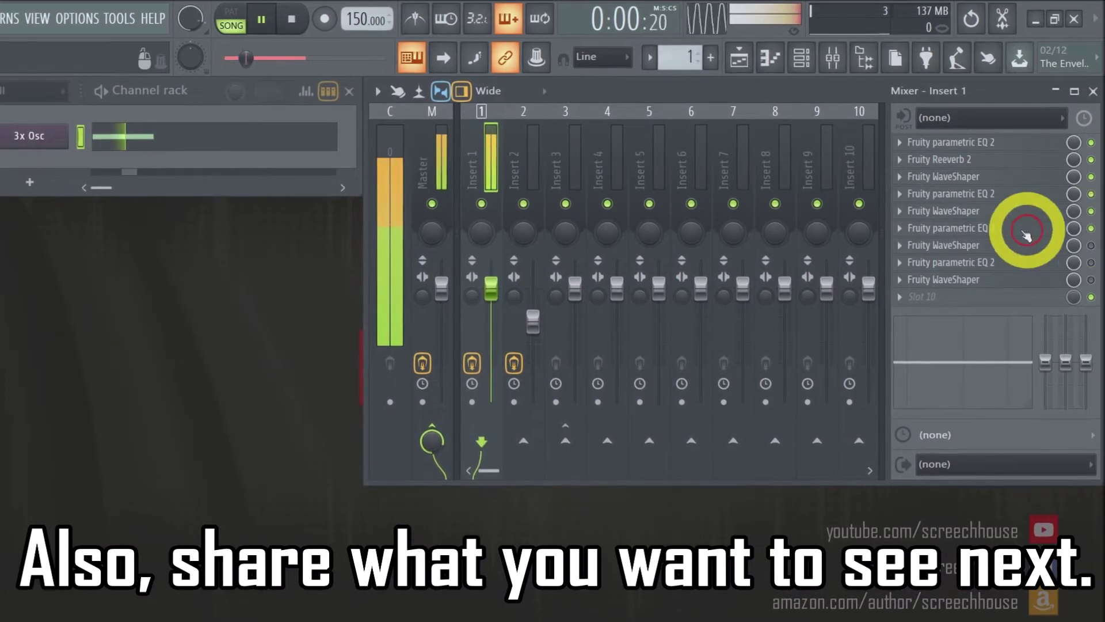
# - Enable the Fruity parametric EQ 2 in slot 6 and the Fruity WaveShaper in slot 7, examining both curves
pyautogui.click(990, 230)
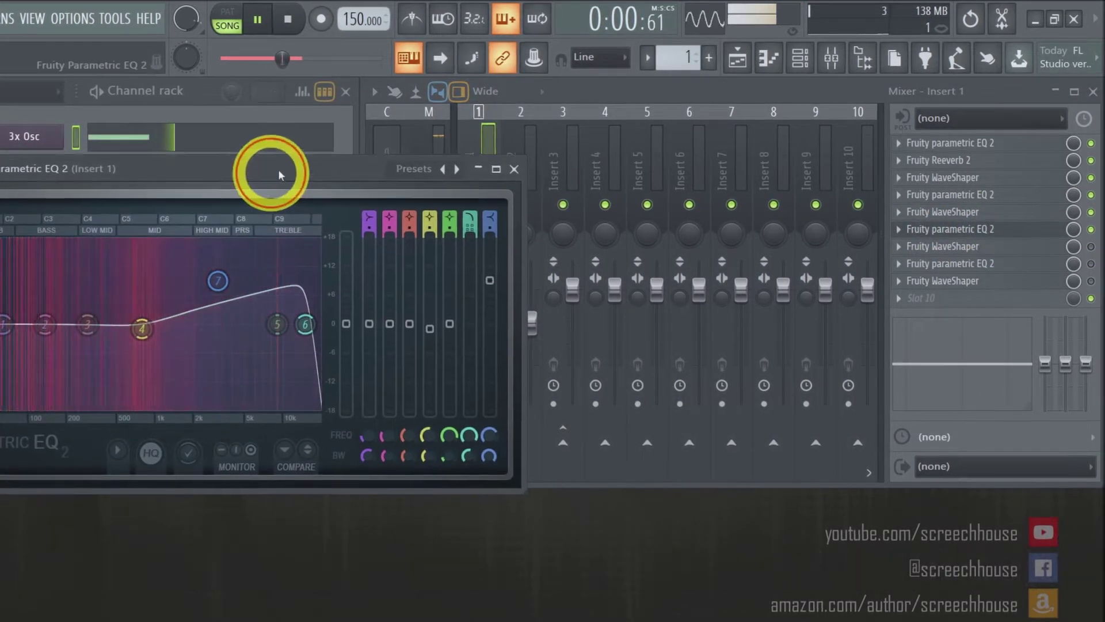
pyautogui.moveTo(271, 175); pyautogui.dragTo(436, 127)
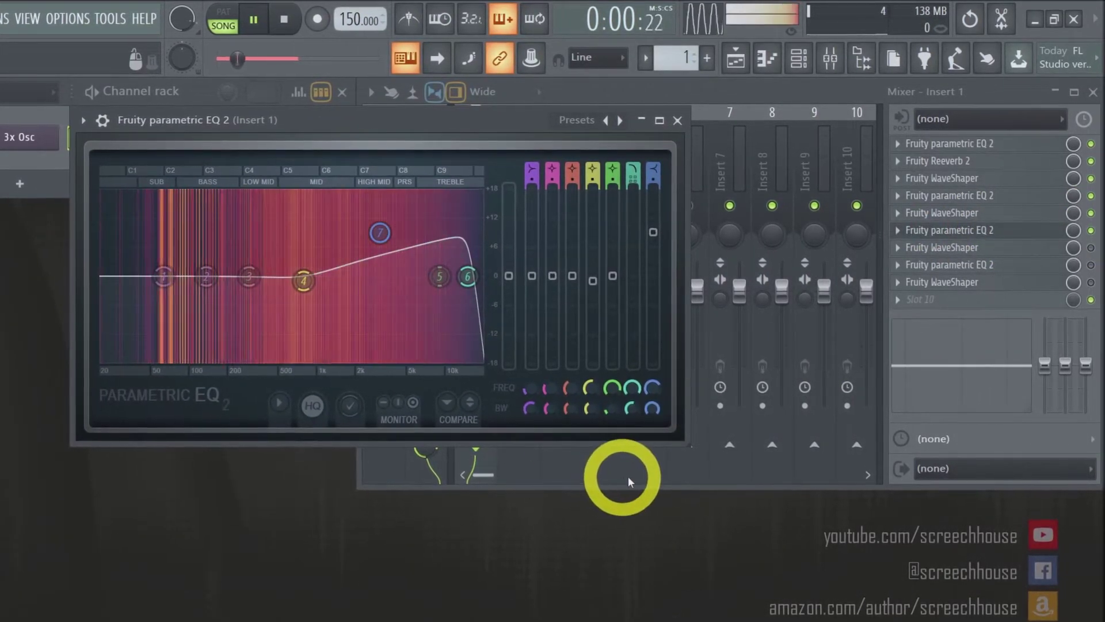
pyautogui.click(677, 120)
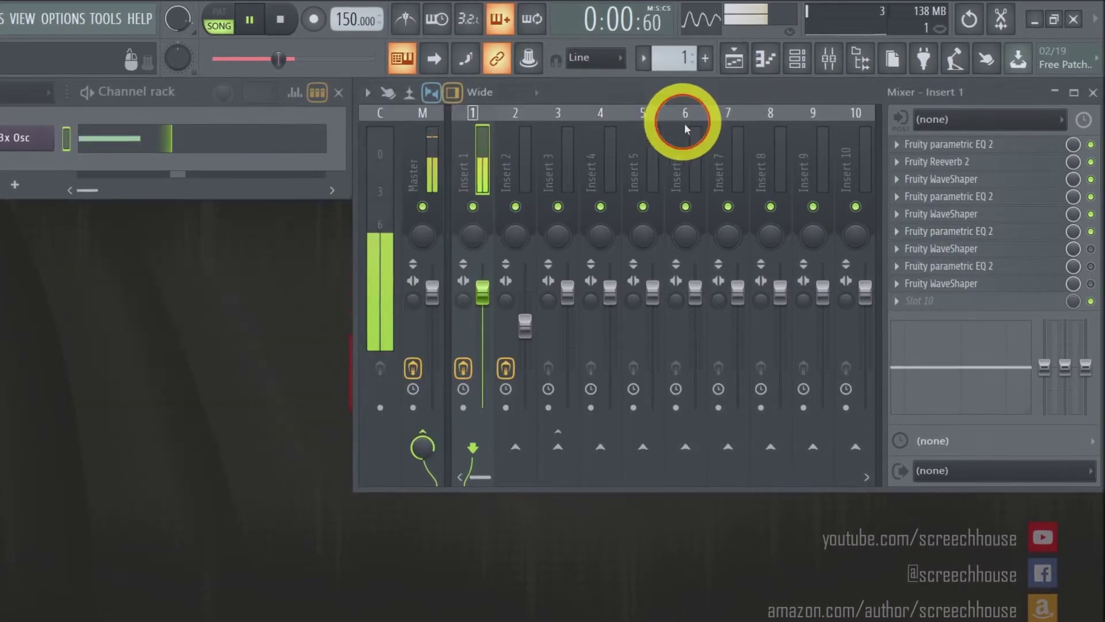
pyautogui.click(974, 252)
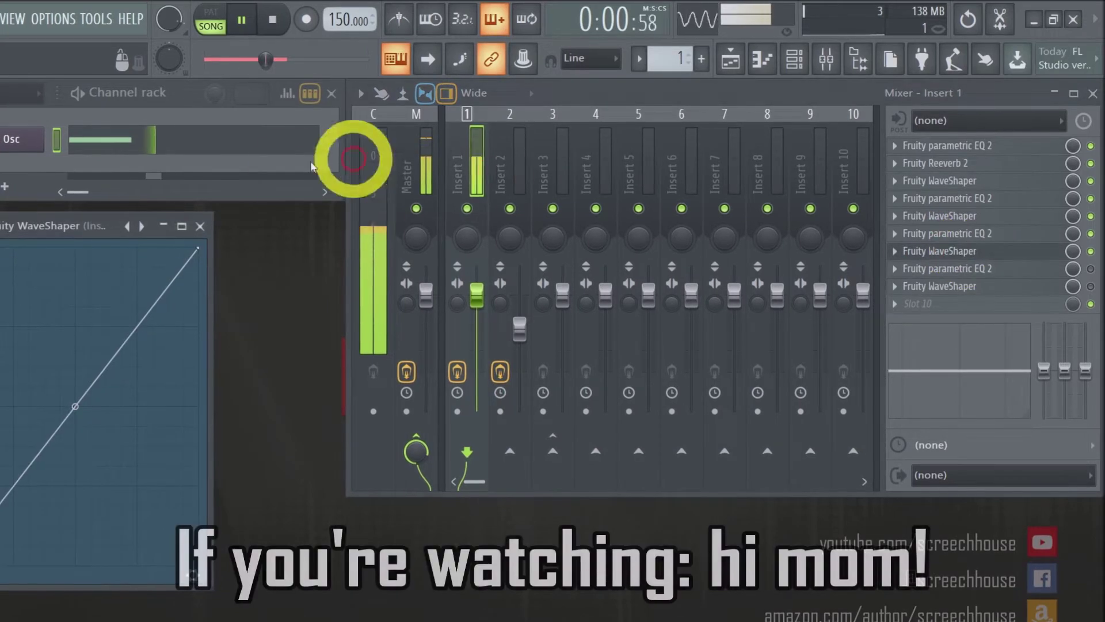
pyautogui.moveTo(74, 210); pyautogui.dragTo(352, 95)
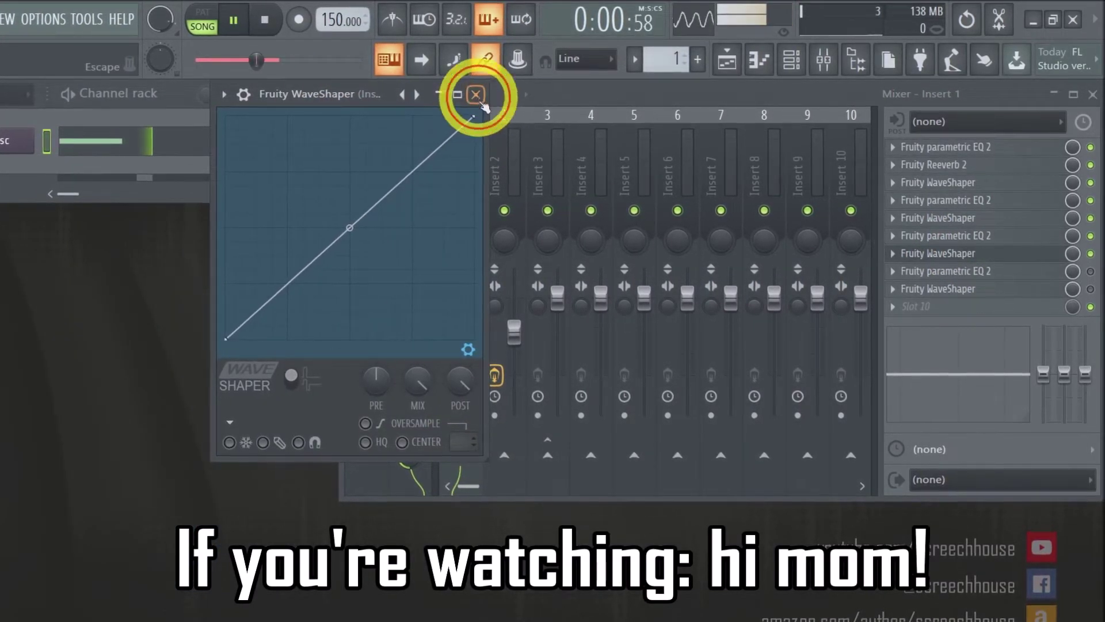
pyautogui.click(476, 95)
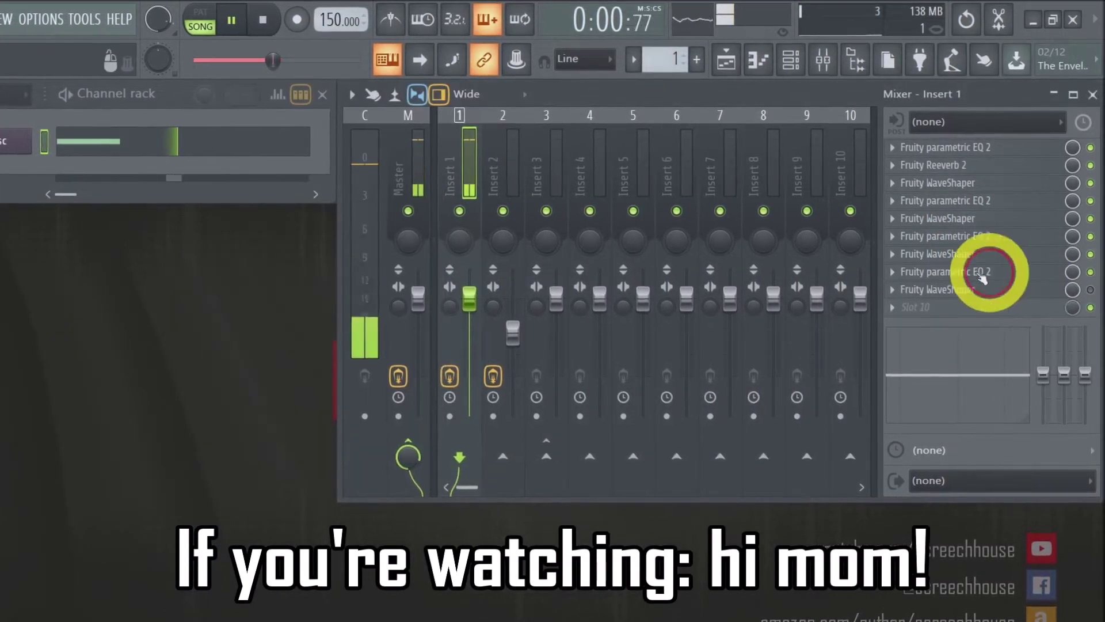
# - Enable the Fruity parametric EQ 2 in slot 8 and the Fruity WaveShaper in slot 9, examining both curves
pyautogui.click(980, 275)
pyautogui.moveTo(336, 253); pyautogui.dragTo(442, 166)
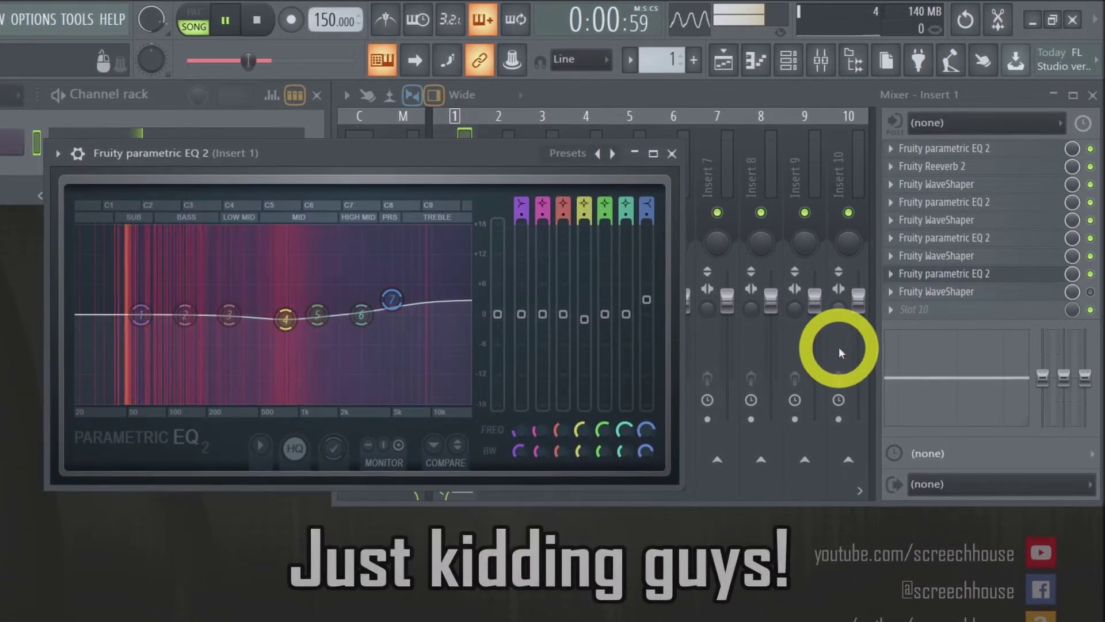
pyautogui.click(671, 154)
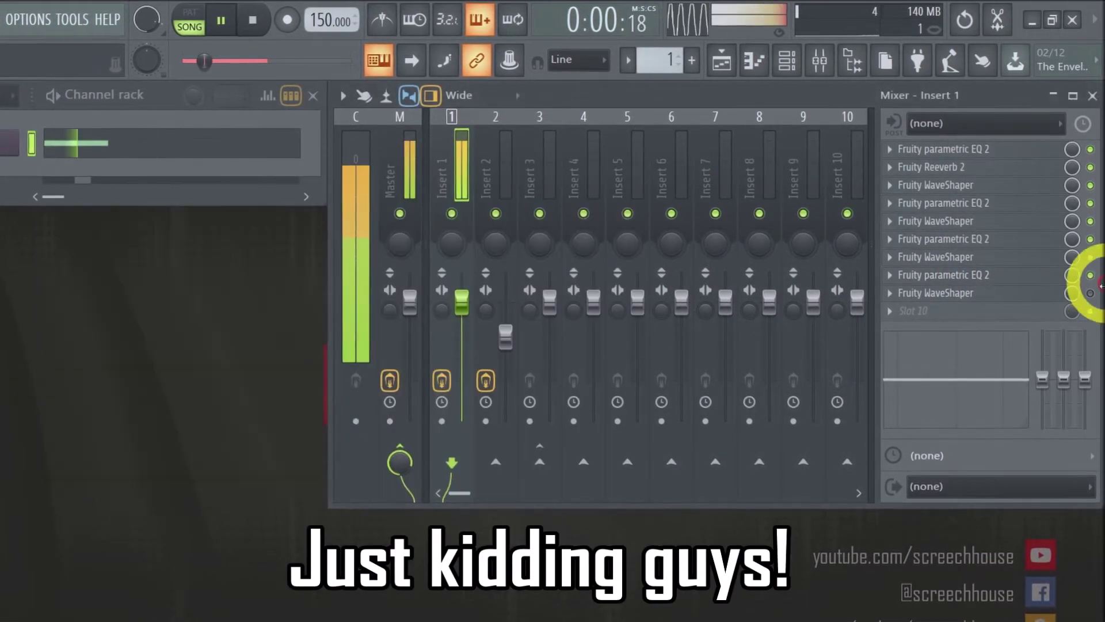
pyautogui.click(983, 301)
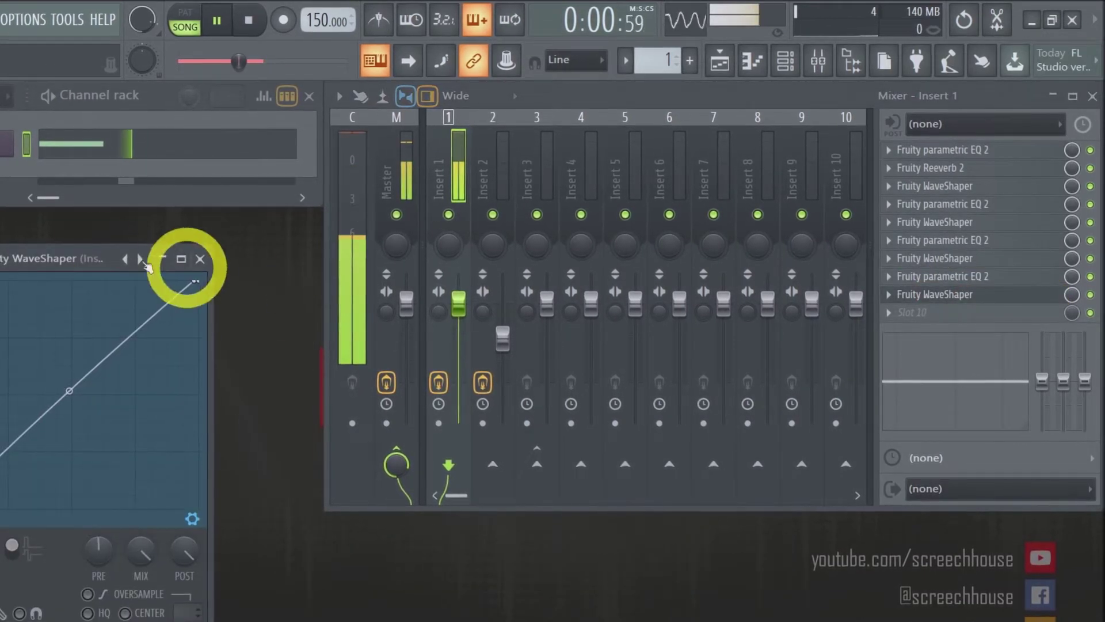
pyautogui.moveTo(69, 247); pyautogui.dragTo(298, 164)
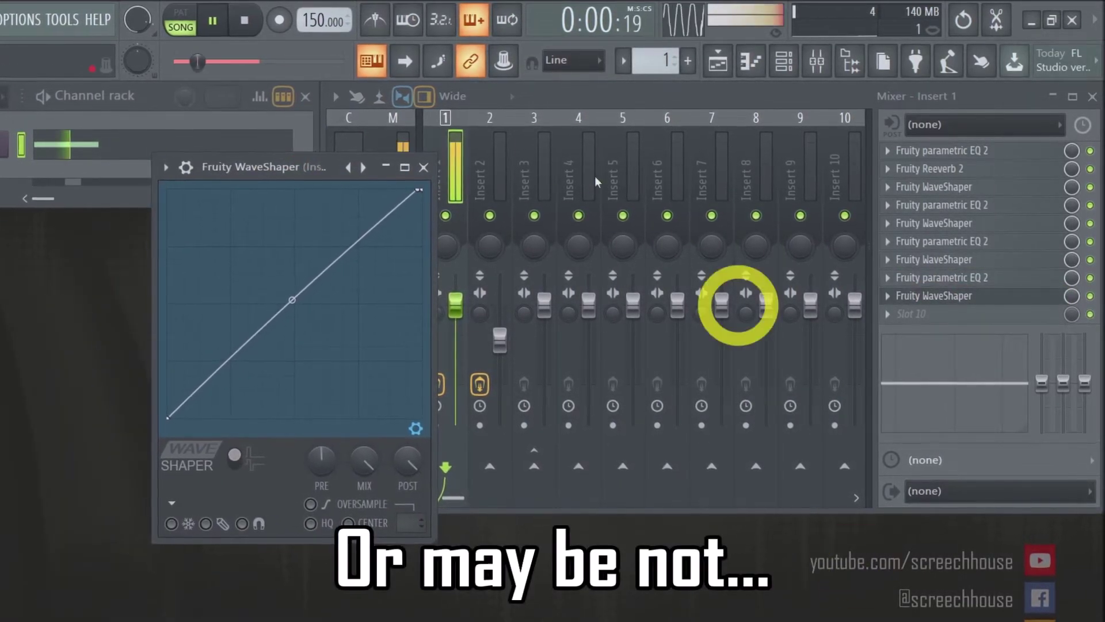
pyautogui.click(423, 169)
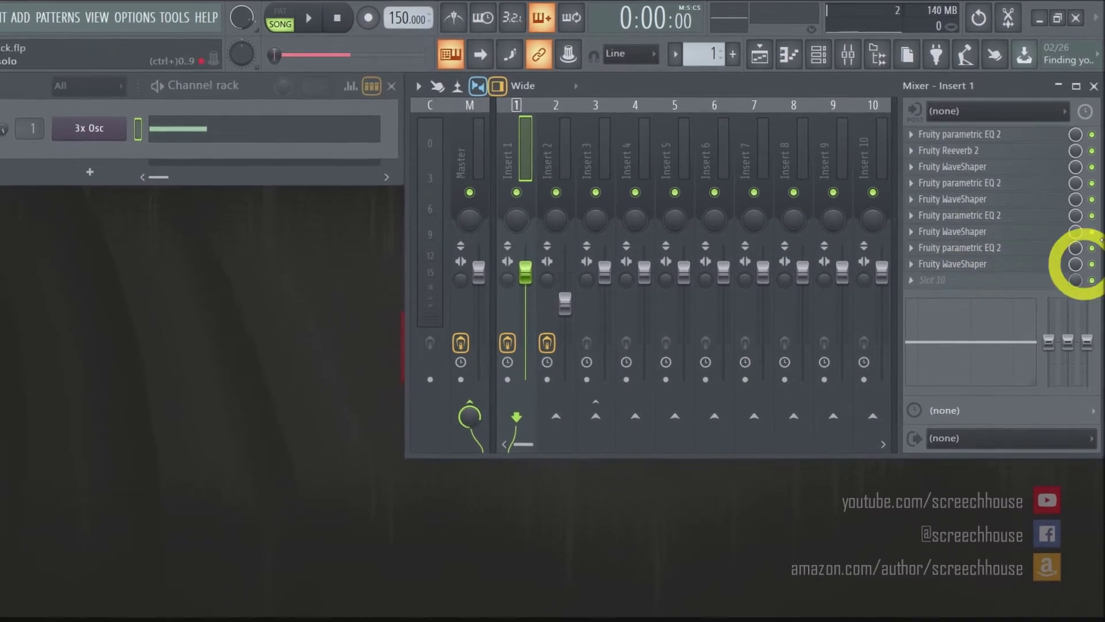
# - Open the Fruity parametric EQ 2 windows of slots 1 and 4 next to each other and compare their curves
pyautogui.click(947, 134)
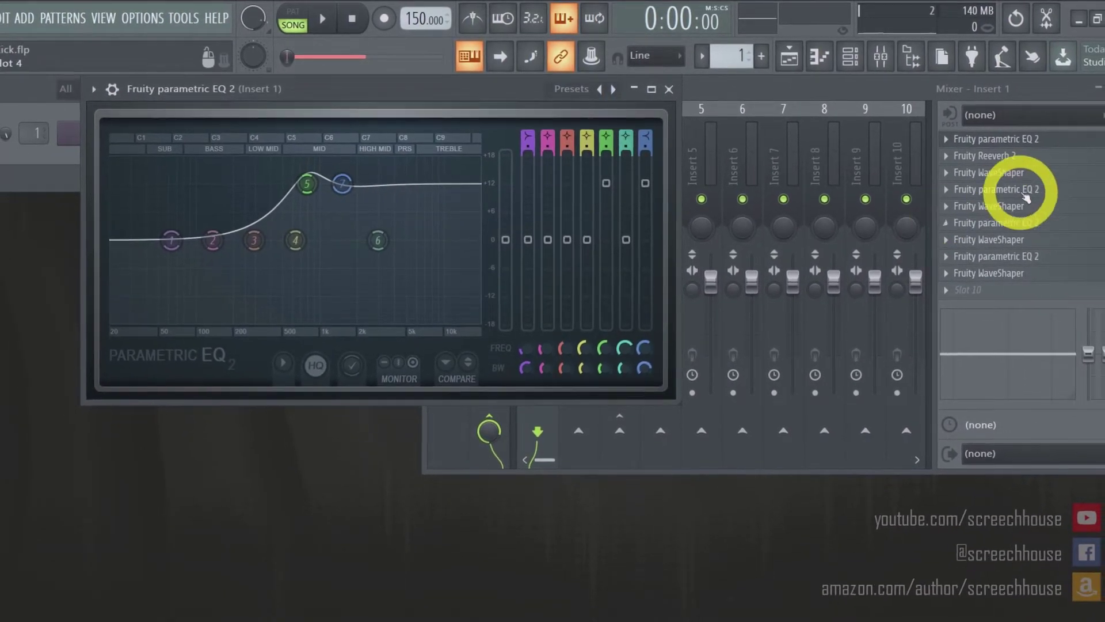
pyautogui.click(1001, 191)
pyautogui.moveTo(547, 179); pyautogui.dragTo(789, 217)
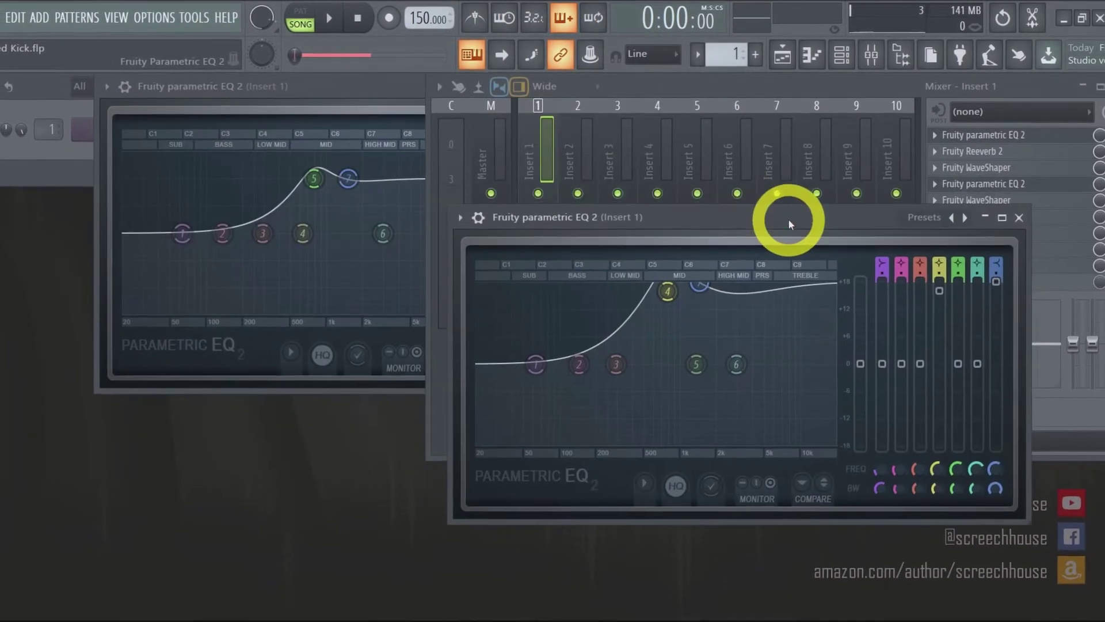
pyautogui.click(378, 93)
pyautogui.click(843, 209)
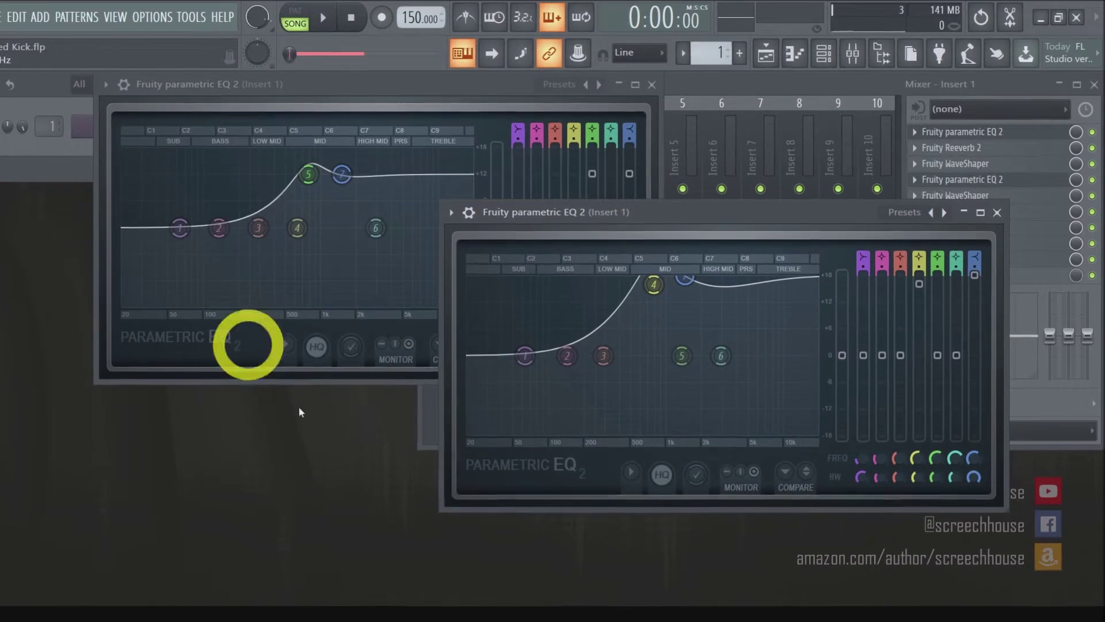
# - Compare the slot 8 Fruity parametric EQ 2 curve with the slot 1 curve, closing the EQ windows when done
pyautogui.click(996, 215)
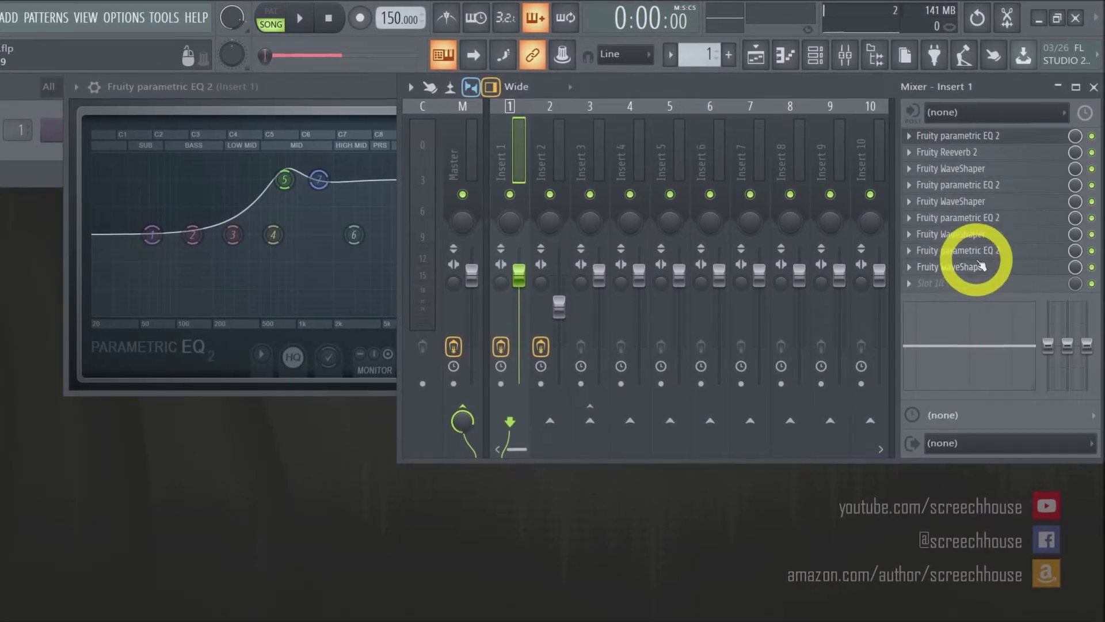
pyautogui.click(995, 249)
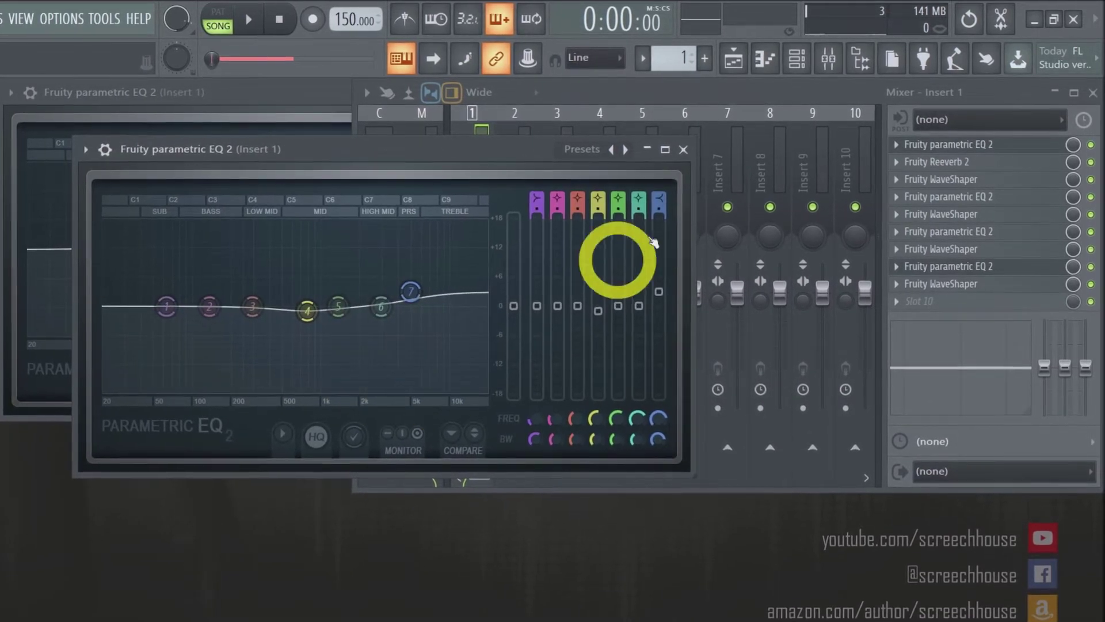
pyautogui.click(679, 154)
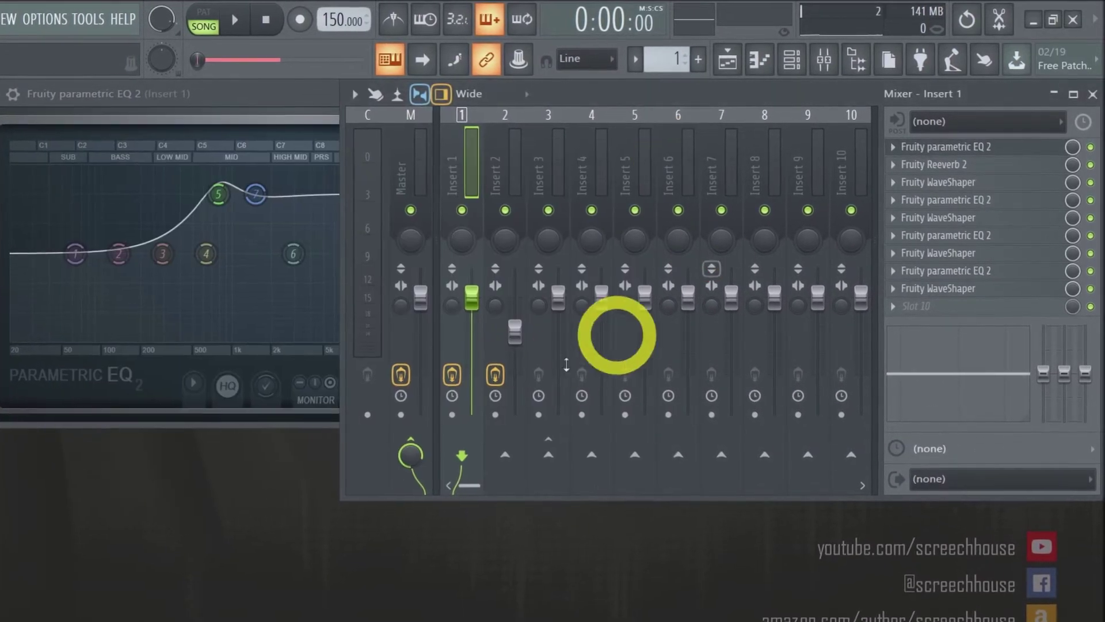
pyautogui.click(276, 104)
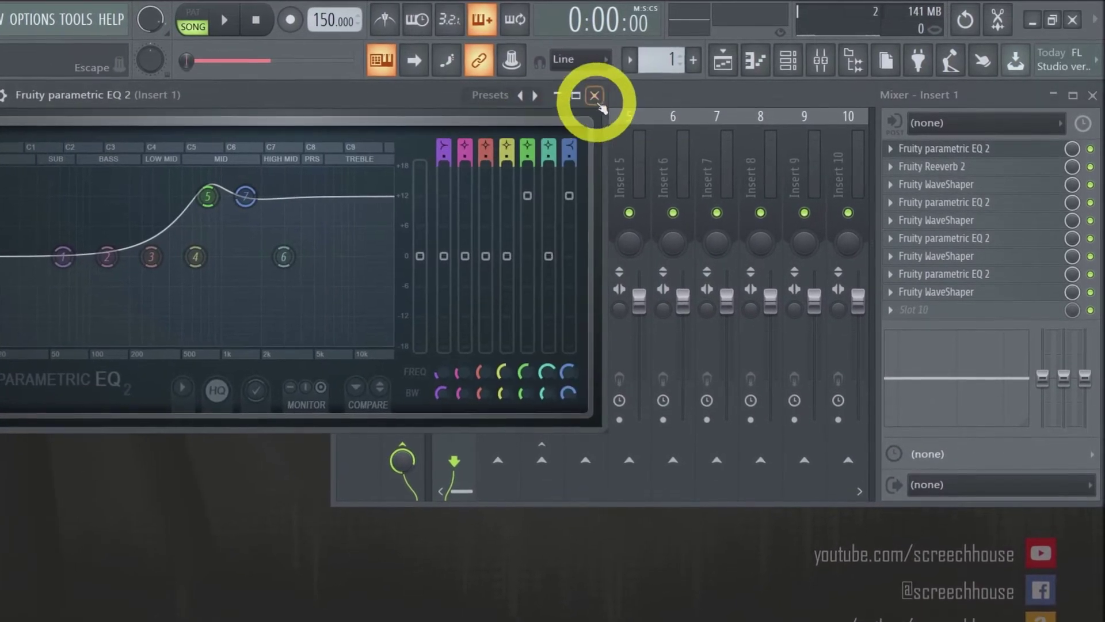
pyautogui.click(595, 97)
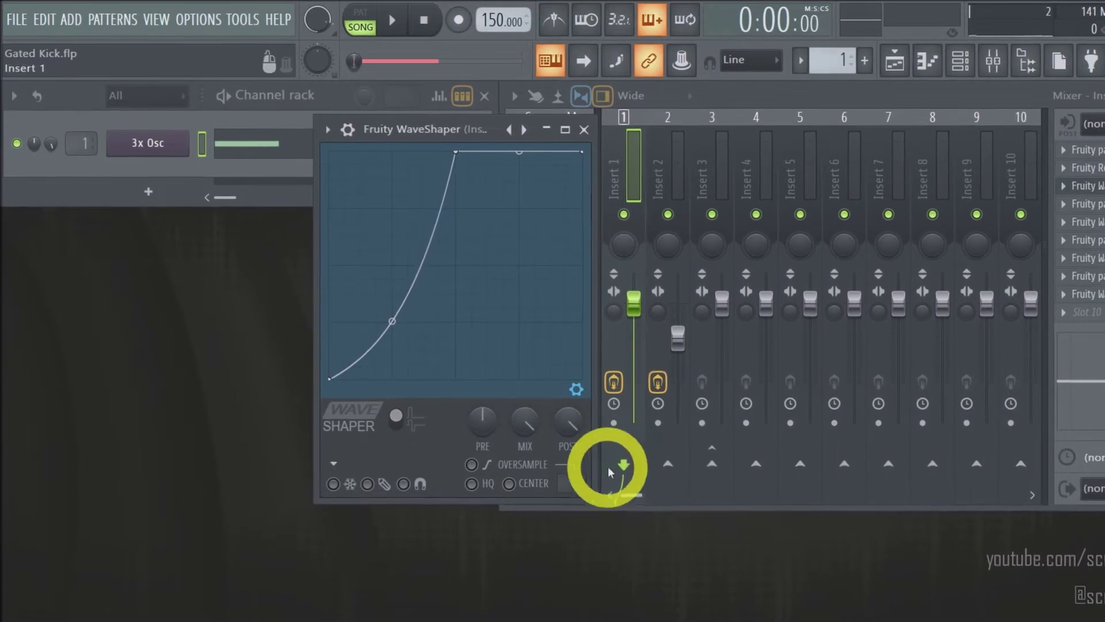
# - Examine the Fruity WaveShaper curves of slots 5, 7 and 9 on Insert 1 one after another
pyautogui.click(590, 132)
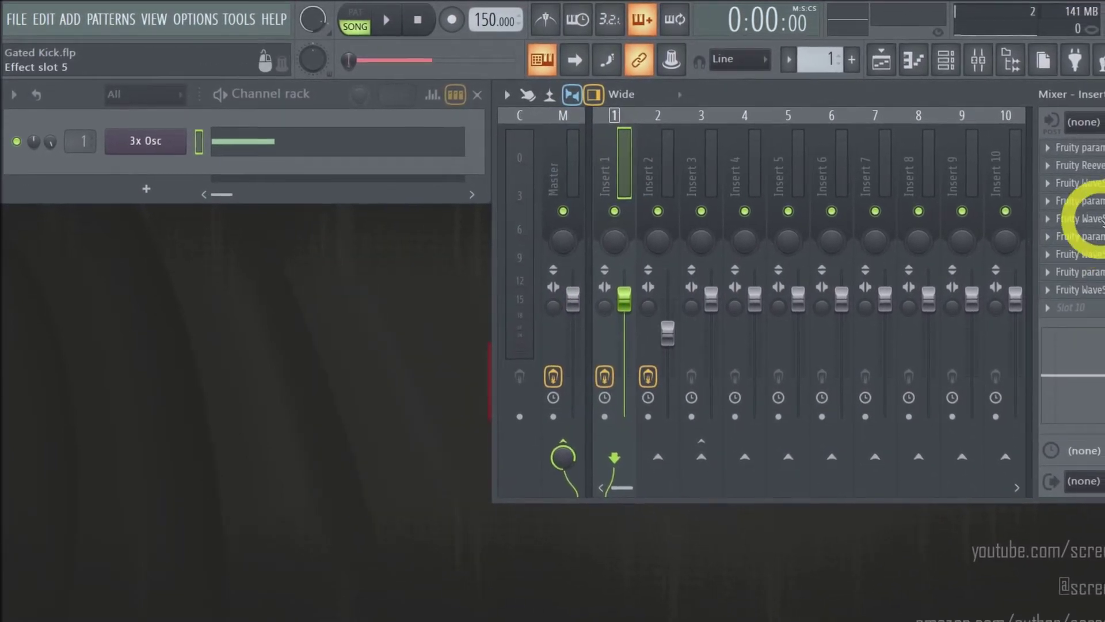
pyautogui.click(1082, 219)
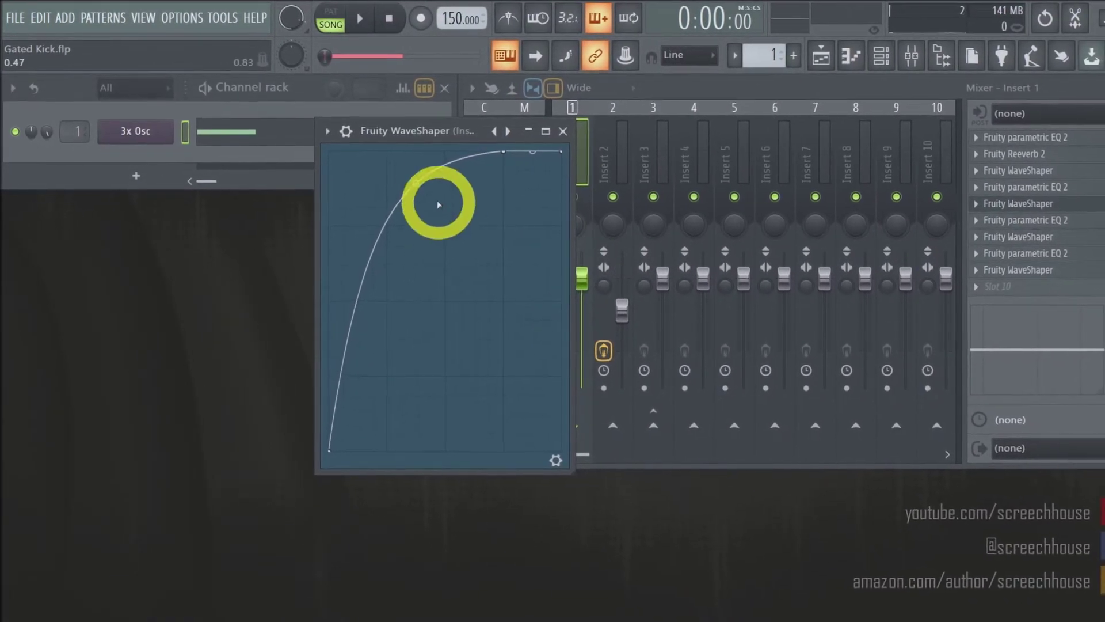
pyautogui.moveTo(408, 172); pyautogui.dragTo(411, 194)
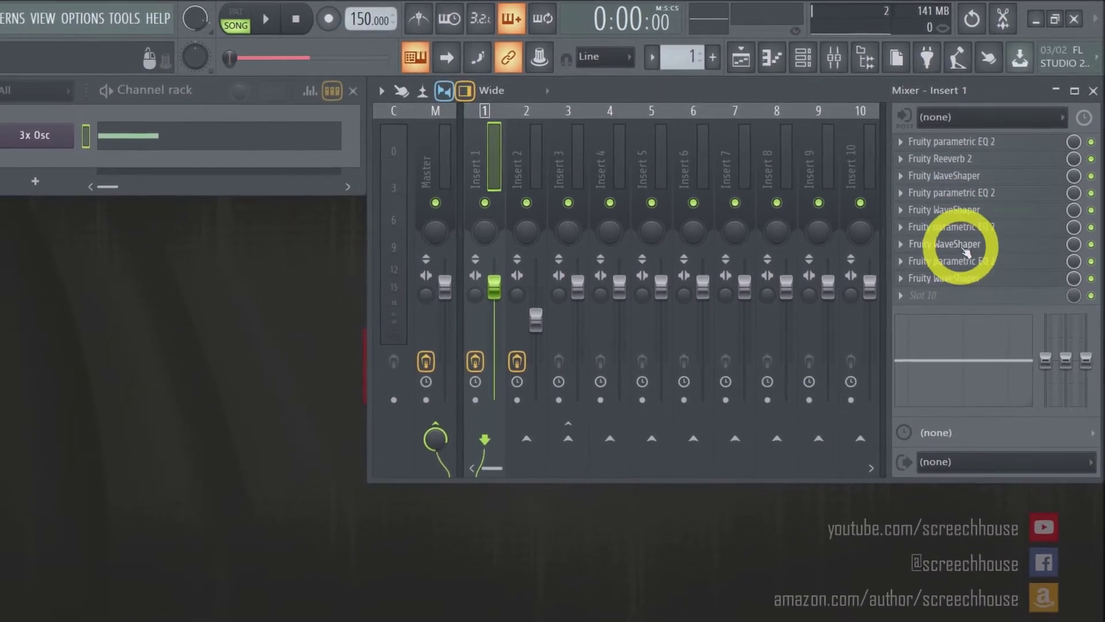
pyautogui.click(967, 251)
pyautogui.click(515, 89)
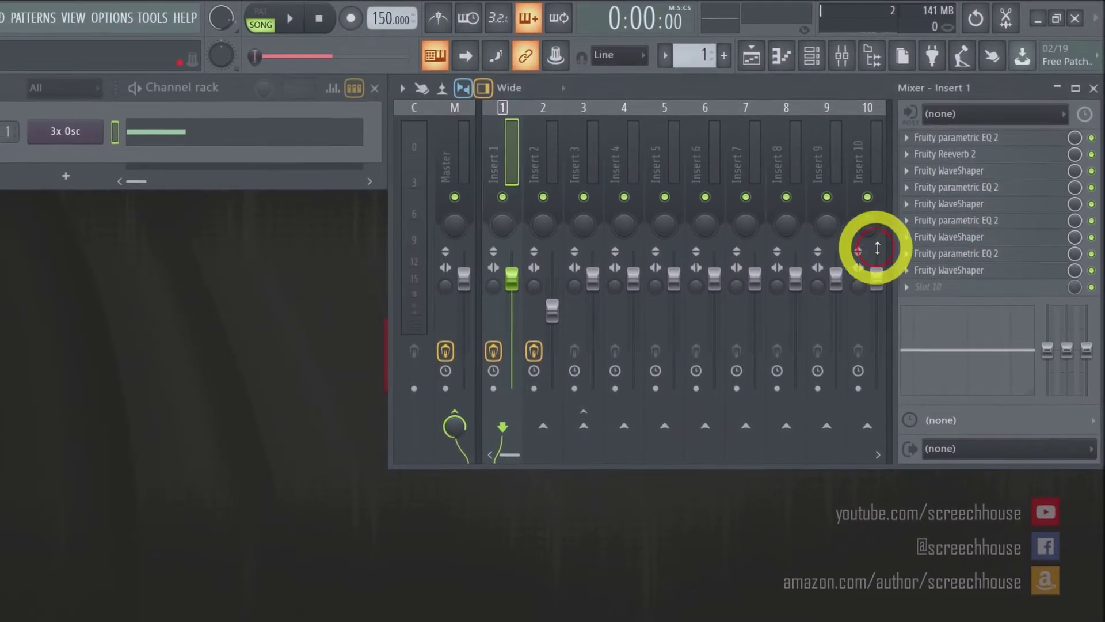
pyautogui.click(952, 270)
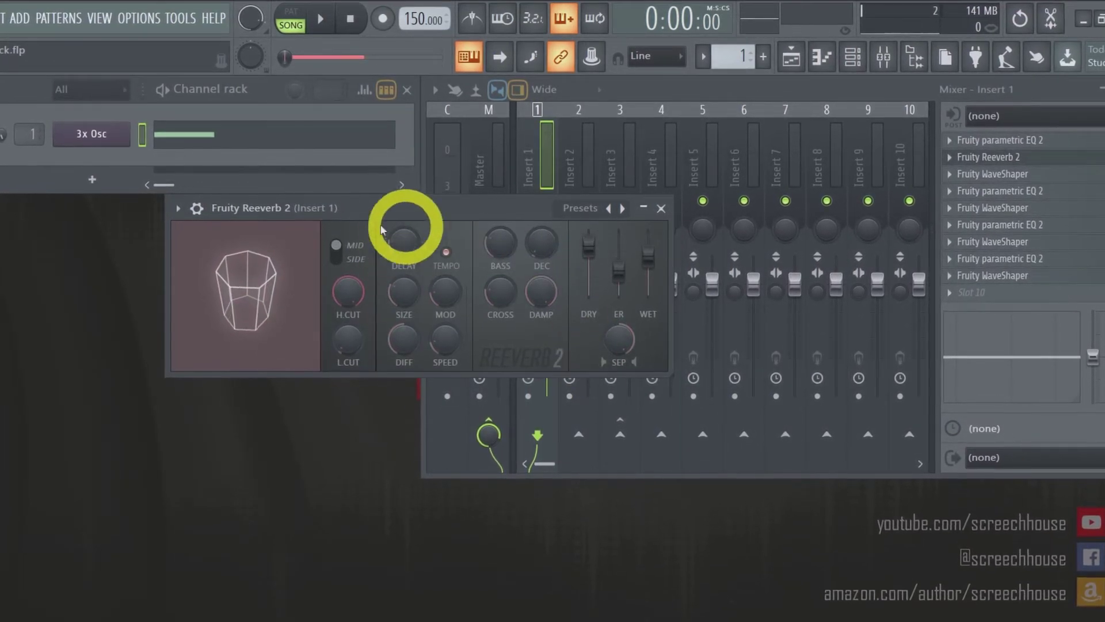
# - Examine the Delay control of Insert 1's Fruity Reeverb 2 and its options, then close the reverb window
pyautogui.rightClick(402, 253)
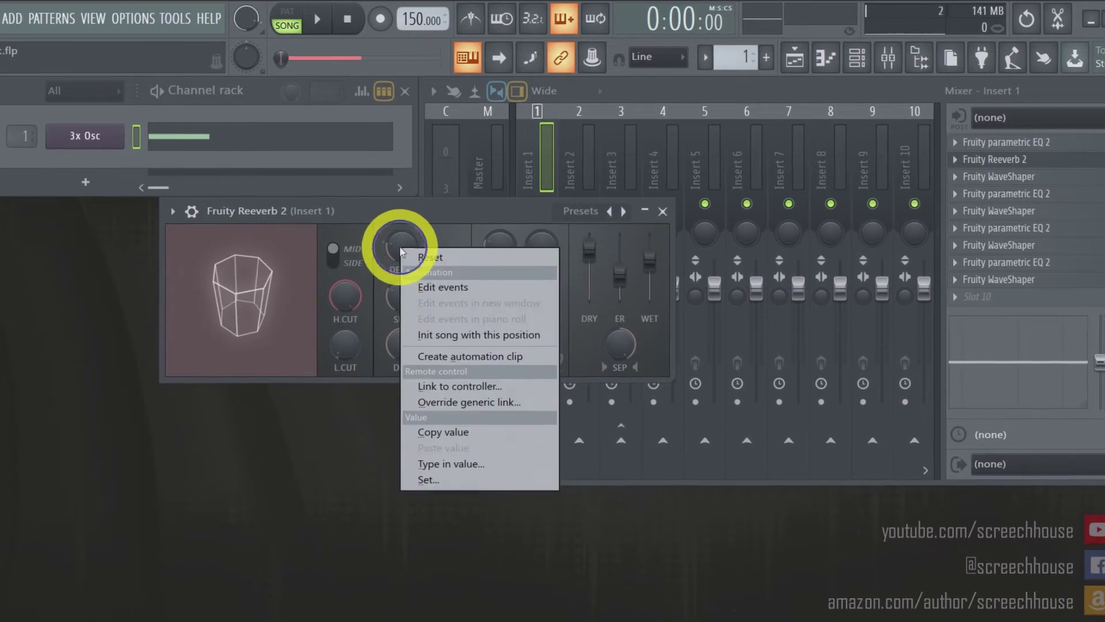
pyautogui.click(445, 218)
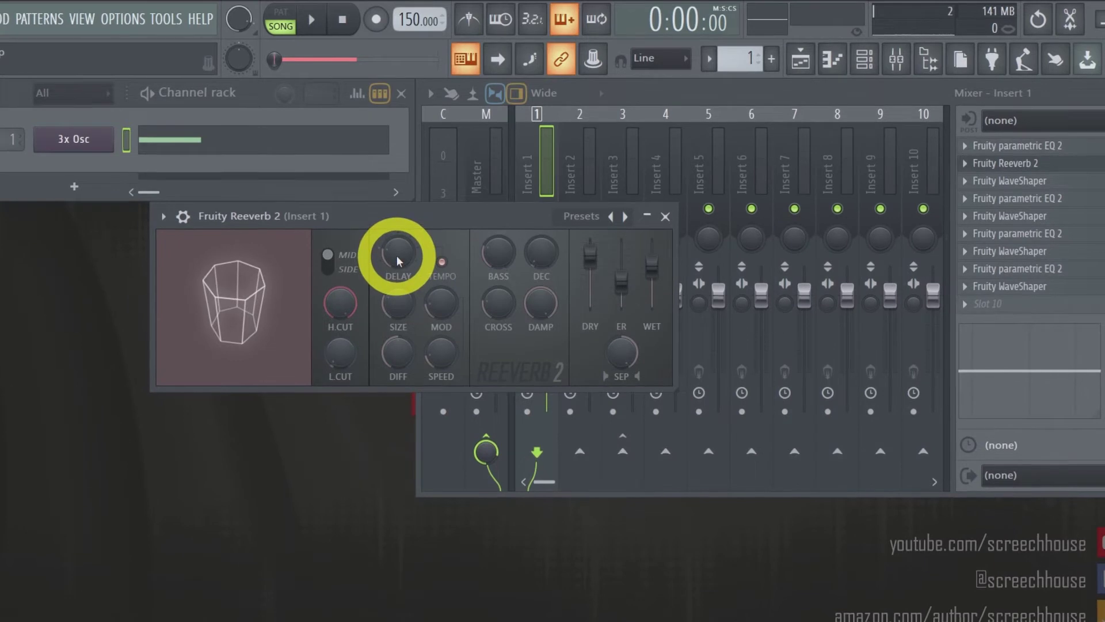
pyautogui.moveTo(396, 256); pyautogui.dragTo(396, 233)
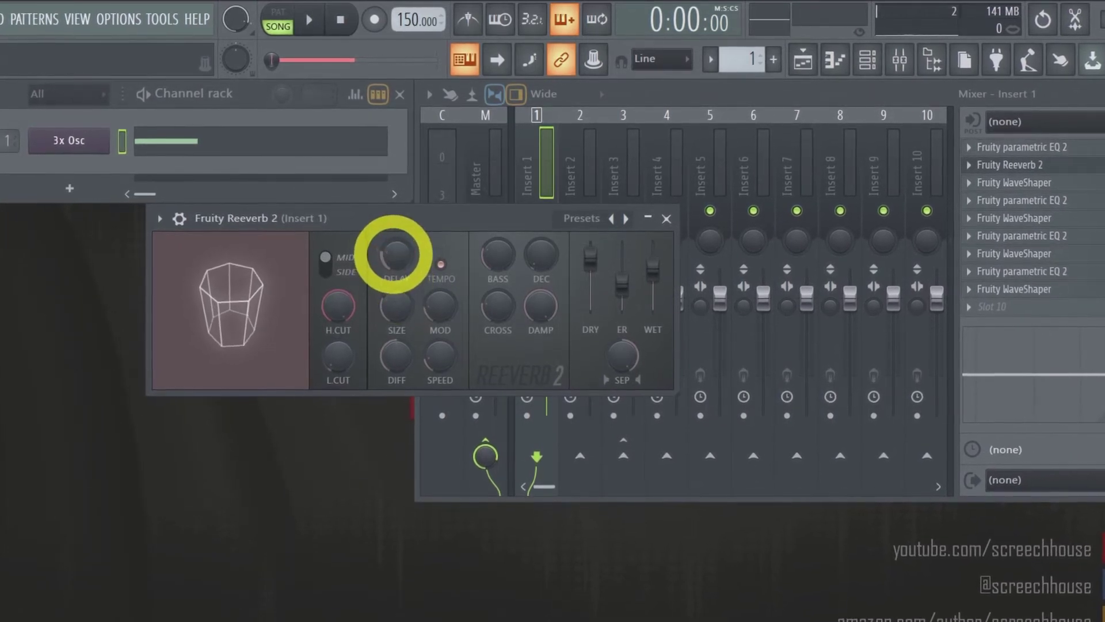
pyautogui.moveTo(402, 279); pyautogui.dragTo(395, 242)
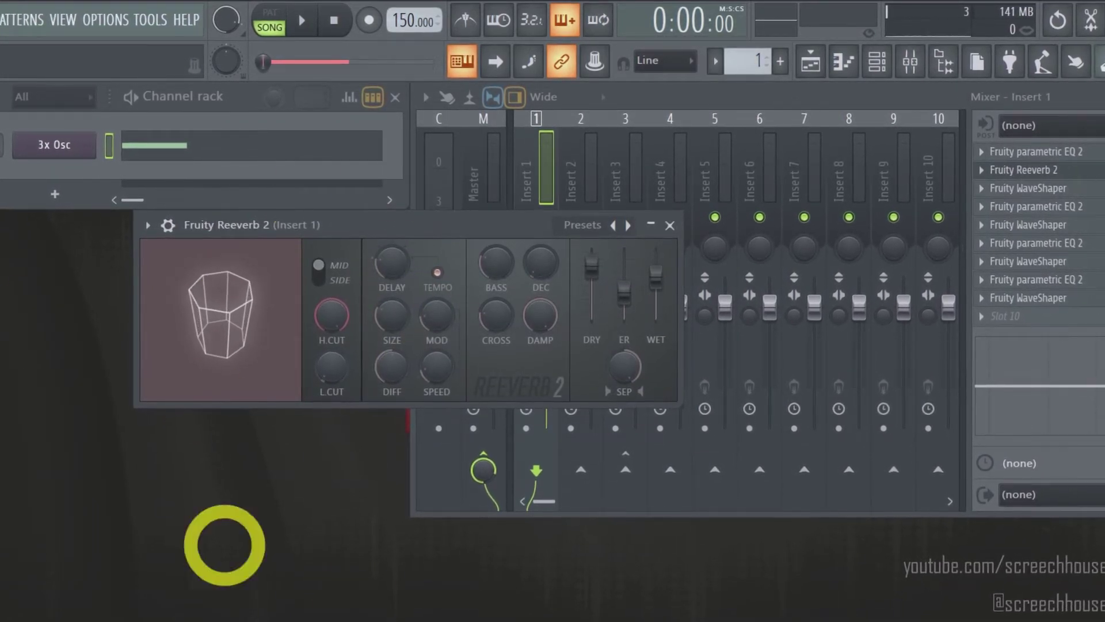
pyautogui.click(670, 226)
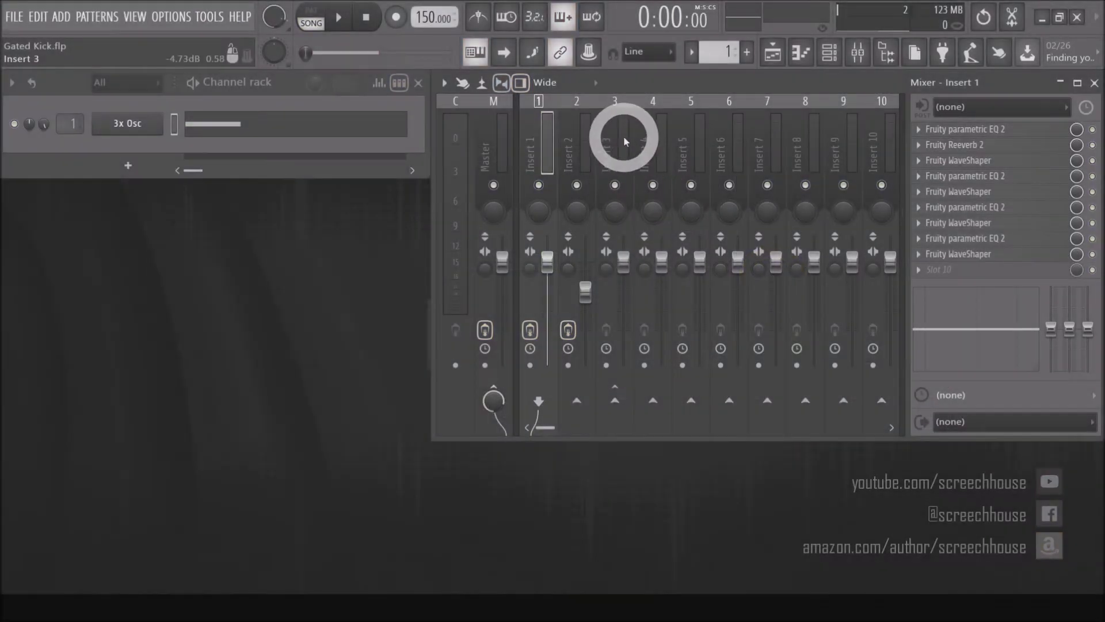
# - Load a Fruity parametric EQ 2 into slot 1 of Insert 3 and turn band 1 into a steep high pass
pyautogui.click(624, 136)
pyautogui.click(927, 130)
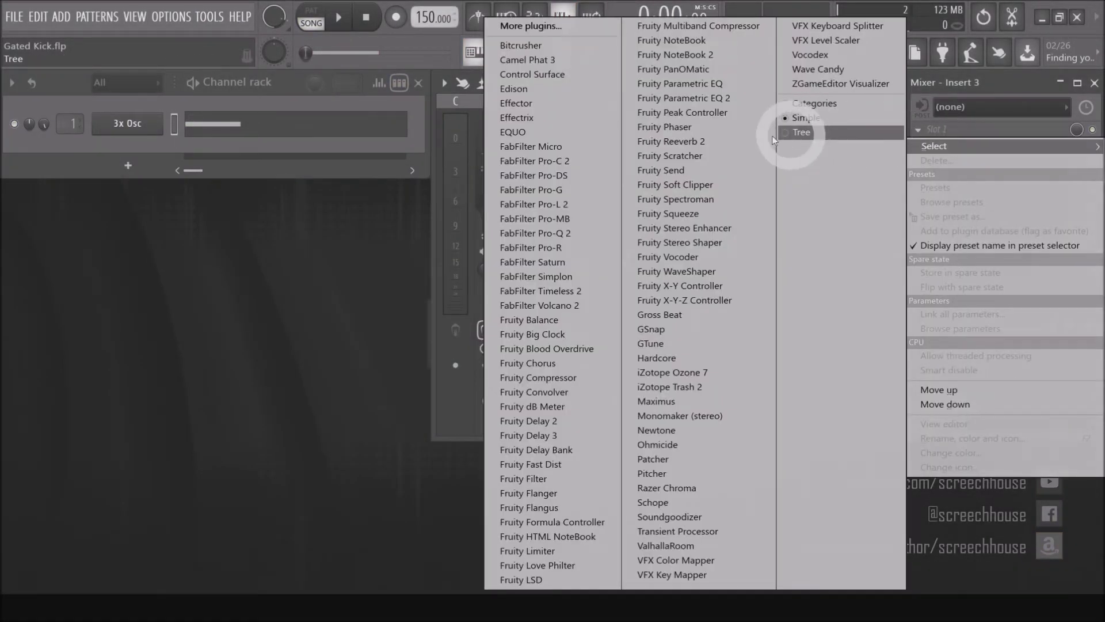
pyautogui.click(723, 99)
pyautogui.moveTo(418, 176); pyautogui.dragTo(417, 208)
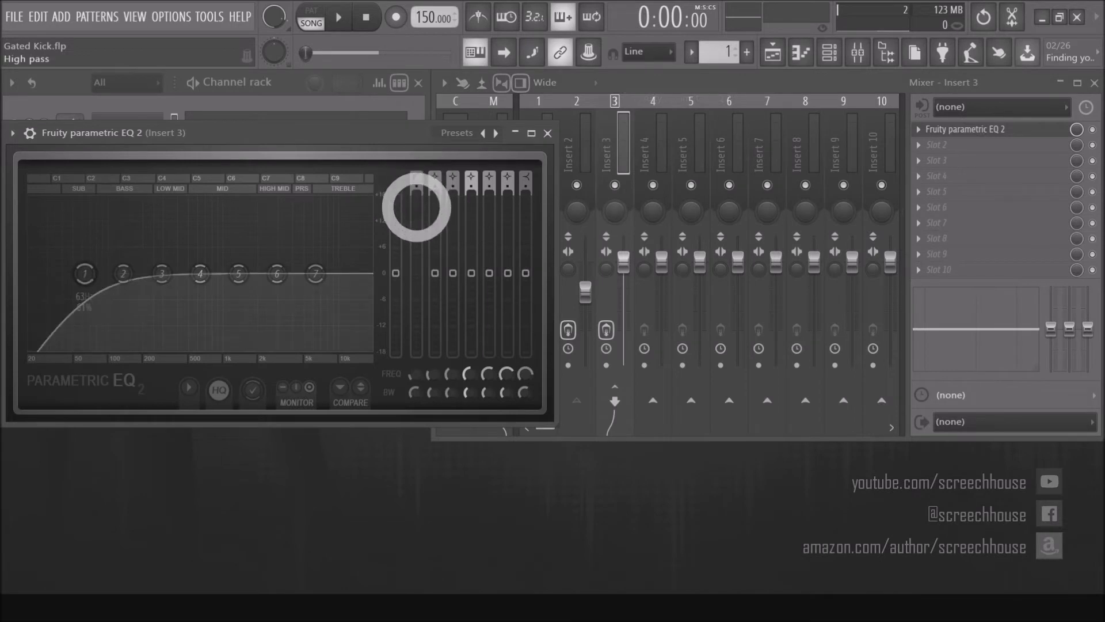
pyautogui.click(416, 184)
# - Boost band 4 by about 13.9 dB at 690 Hz with 34% bandwidth, raise the band 7 high shelf, and close the EQ
pyautogui.moveTo(200, 273); pyautogui.dragTo(204, 212)
pyautogui.moveTo(468, 403); pyautogui.dragTo(464, 397)
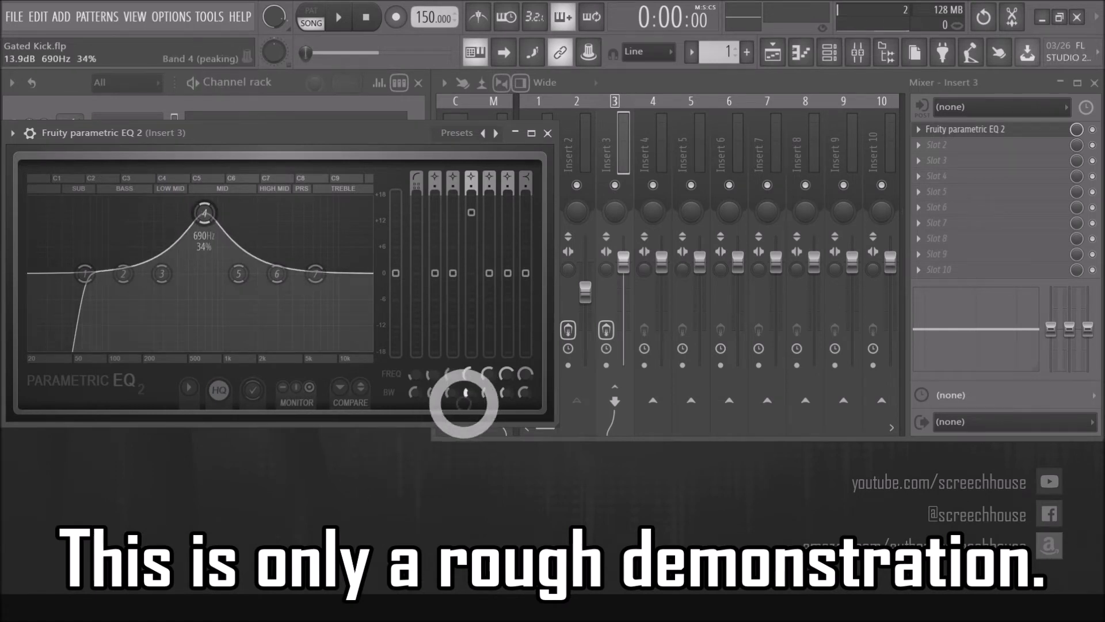
pyautogui.moveTo(316, 274); pyautogui.dragTo(269, 233)
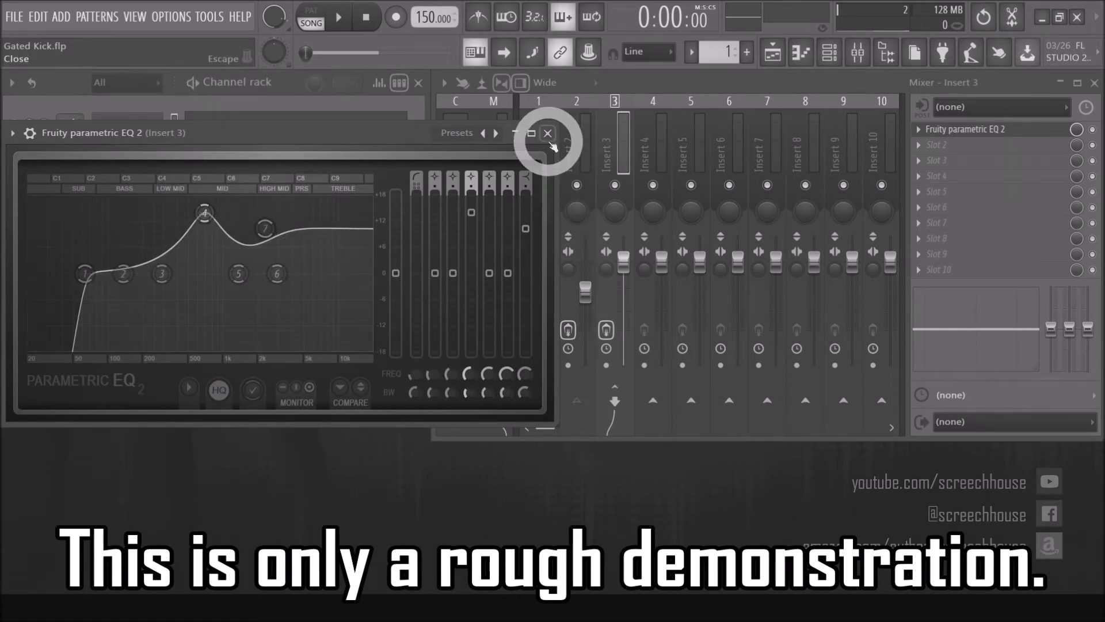
pyautogui.click(548, 133)
# - Load Fruity Reeverb 2 into slot 2 of Insert 3 and close its window
pyautogui.click(935, 145)
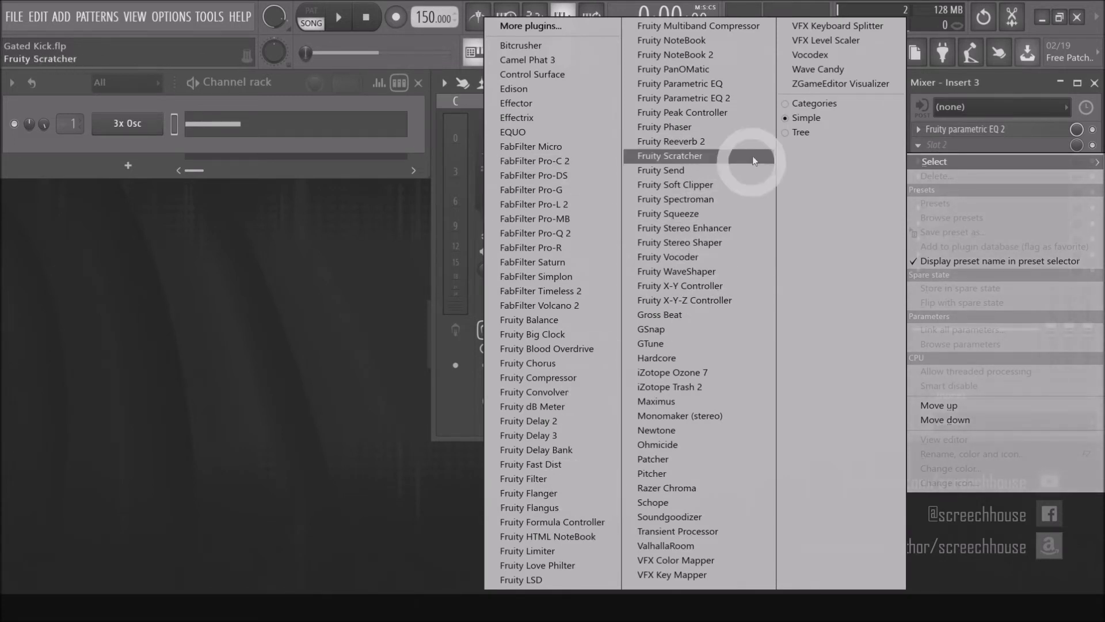
pyautogui.click(691, 141)
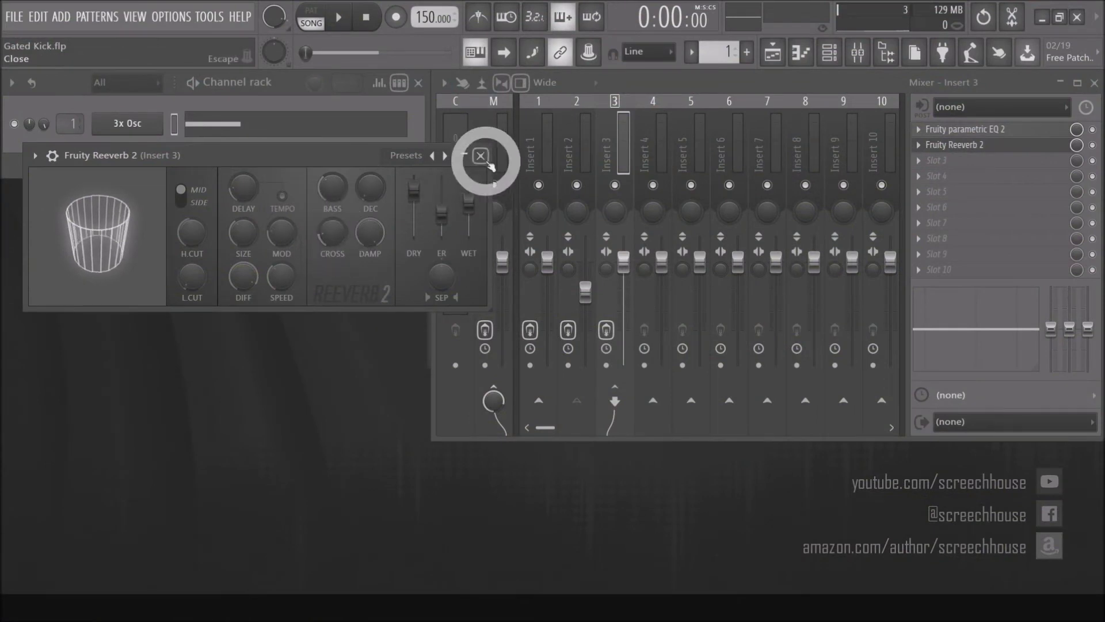
pyautogui.click(486, 162)
# - Add a Fruity WaveShaper in slot 3 with a corner point at about 0.66, 1.00 and an upward-bowed rising segment
pyautogui.click(921, 159)
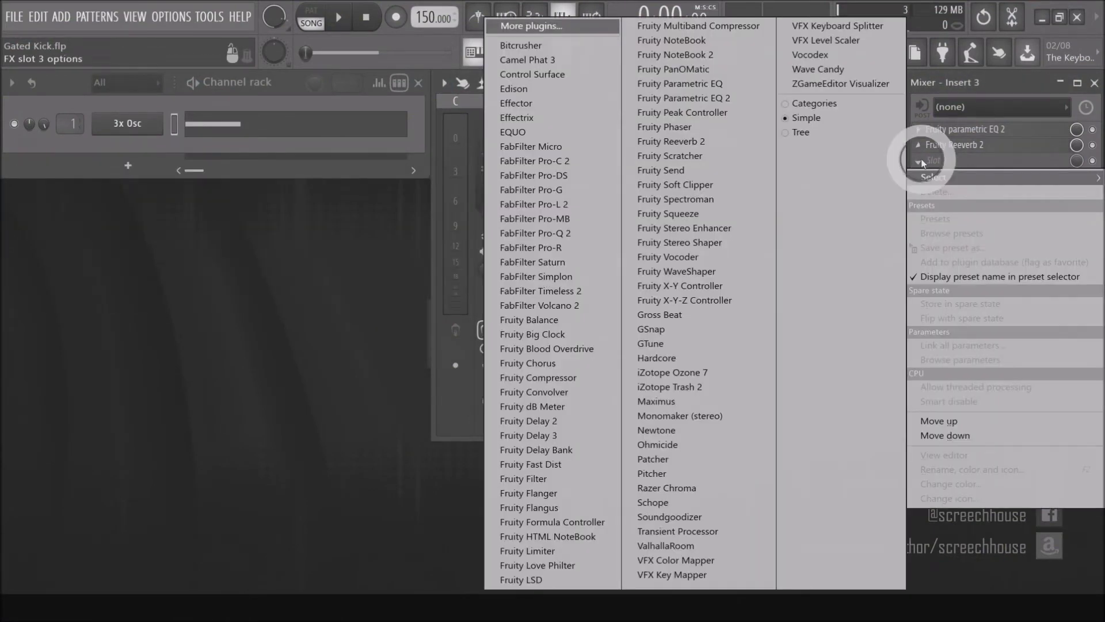
pyautogui.click(692, 274)
pyautogui.moveTo(266, 216); pyautogui.dragTo(198, 196)
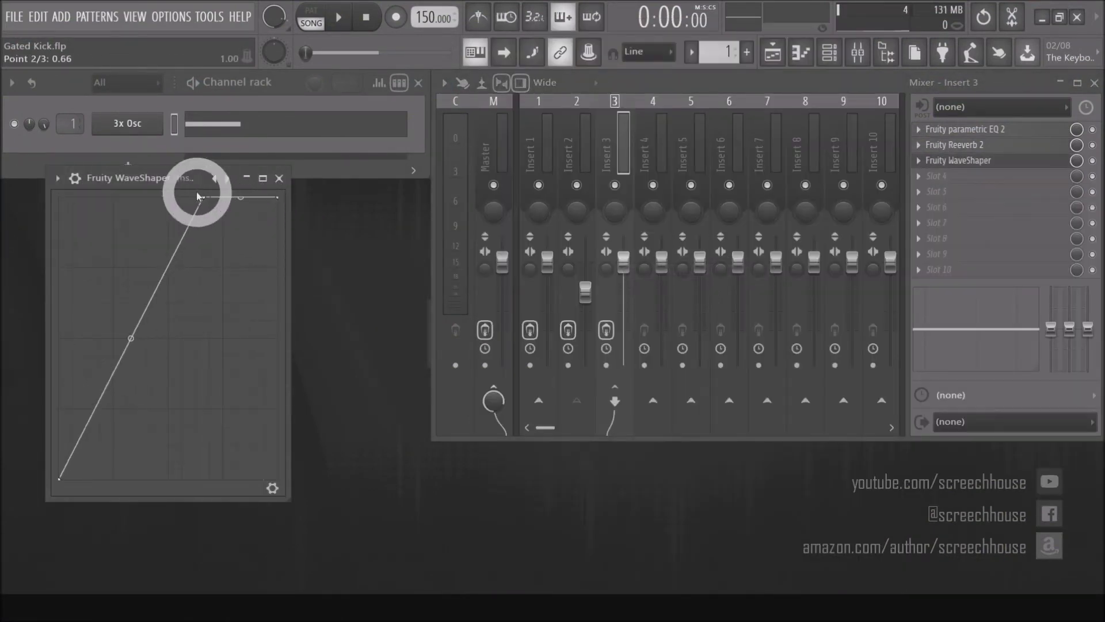
pyautogui.click(277, 499)
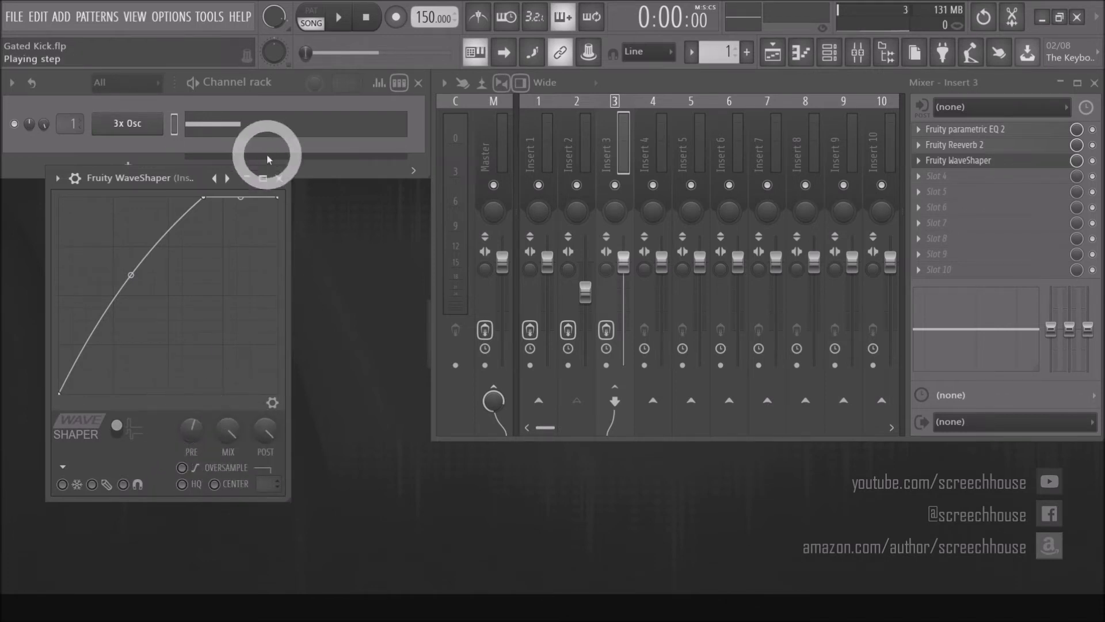
pyautogui.click(279, 178)
# - Add a Fruity parametric EQ 2 in slot 4, boosting band 5 about 9.4 dB at 577 Hz, raising band 7 and slightly lowering band 2
pyautogui.click(927, 181)
pyautogui.click(742, 99)
pyautogui.moveTo(263, 342); pyautogui.dragTo(263, 300)
pyautogui.moveTo(382, 338); pyautogui.dragTo(322, 306)
pyautogui.moveTo(191, 342)
pyautogui.mouseDown()
pyautogui.moveTo(190, 370)
pyautogui.moveTo(194, 350)
pyautogui.mouseUp()
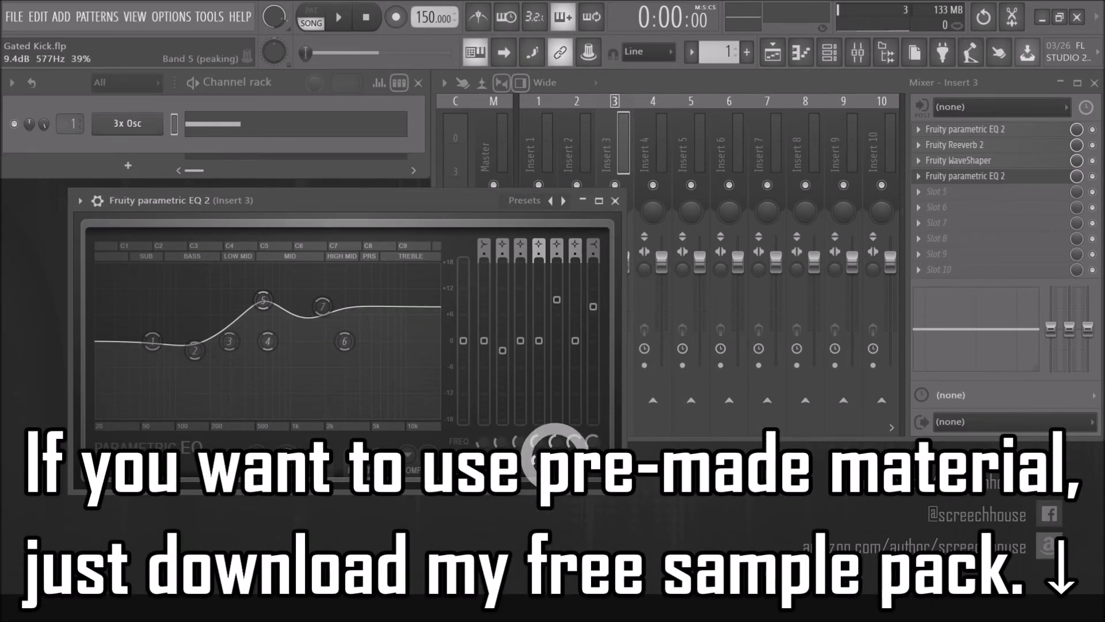
pyautogui.click(615, 201)
# - Add a Fruity WaveShaper in slot 5 with a downward-bowed rise to a corner point at about 0.51, 1.00
pyautogui.click(933, 191)
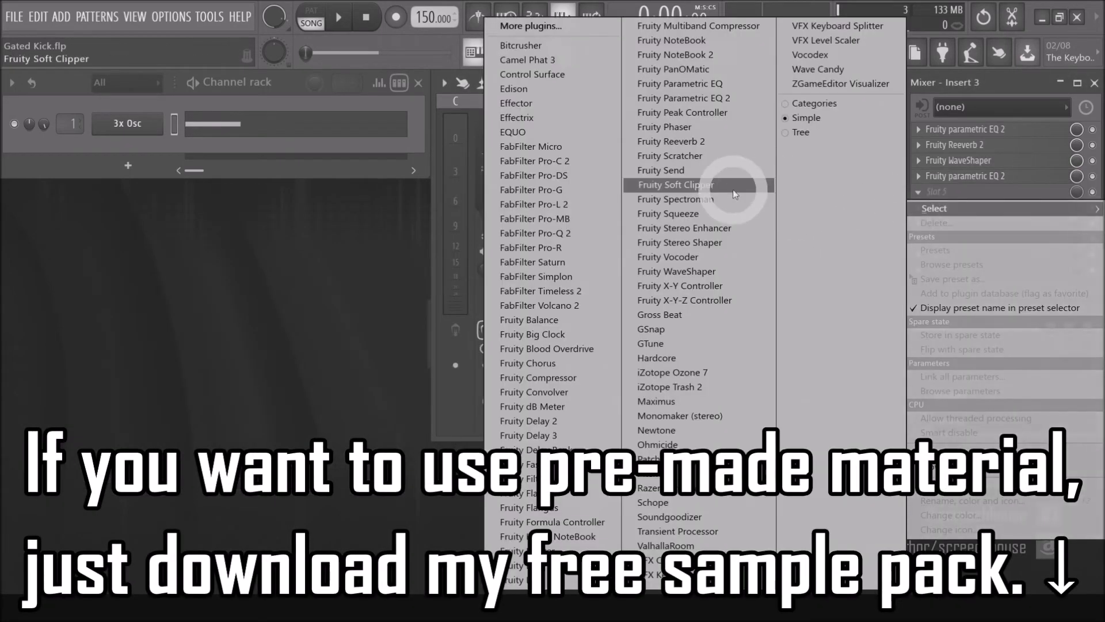
pyautogui.click(684, 277)
pyautogui.click(215, 381)
pyautogui.moveTo(228, 276); pyautogui.dragTo(217, 241)
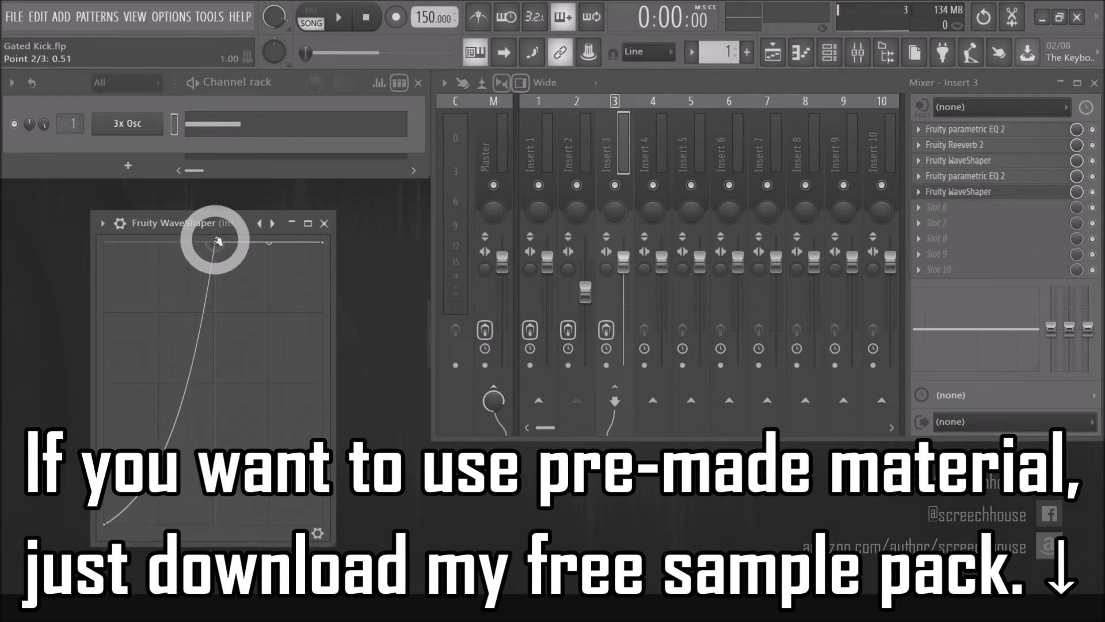
pyautogui.click(324, 223)
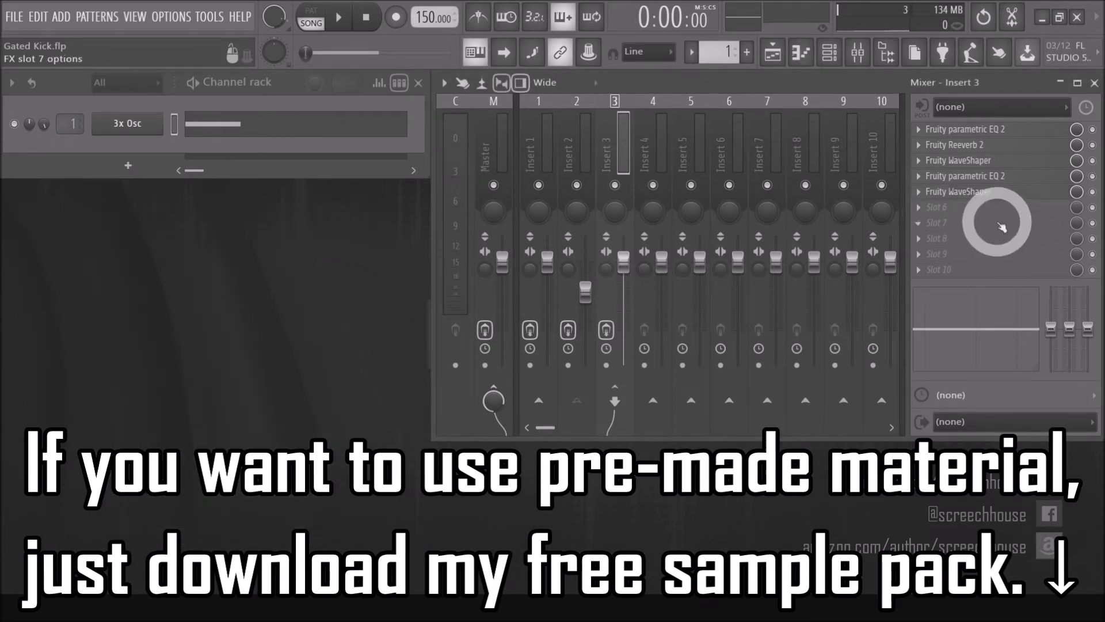
# - Add a Fruity parametric EQ in slot 6, cutting band 4 at 1310 Hz and slightly boosting band 1 at 206 Hz and band 7 at 5025 Hz
pyautogui.click(979, 207)
pyautogui.click(743, 86)
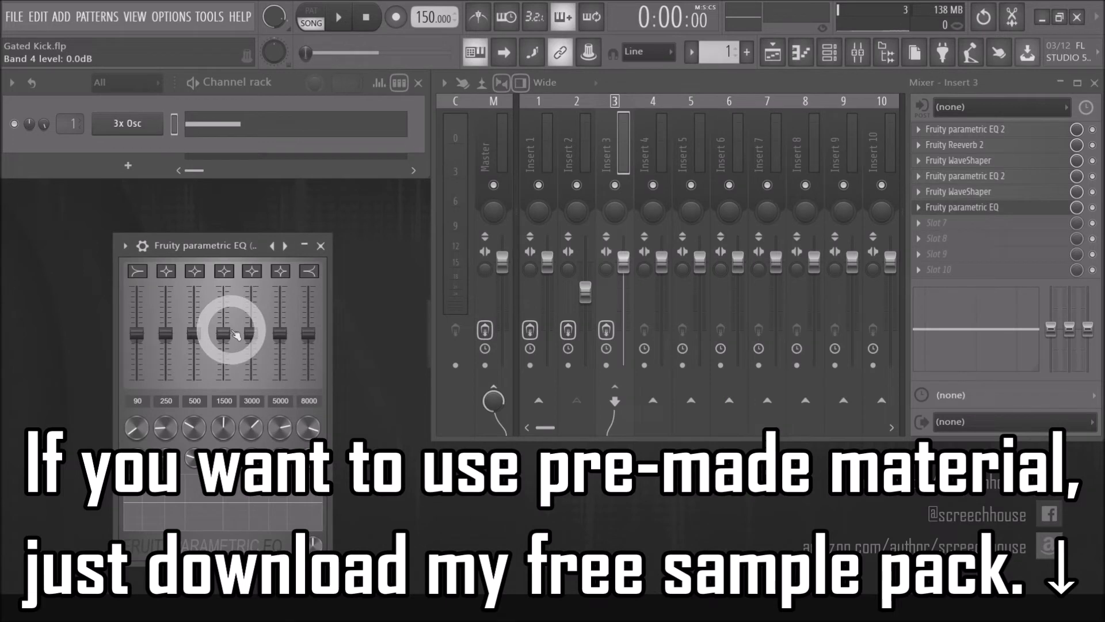
pyautogui.moveTo(224, 426); pyautogui.dragTo(224, 441)
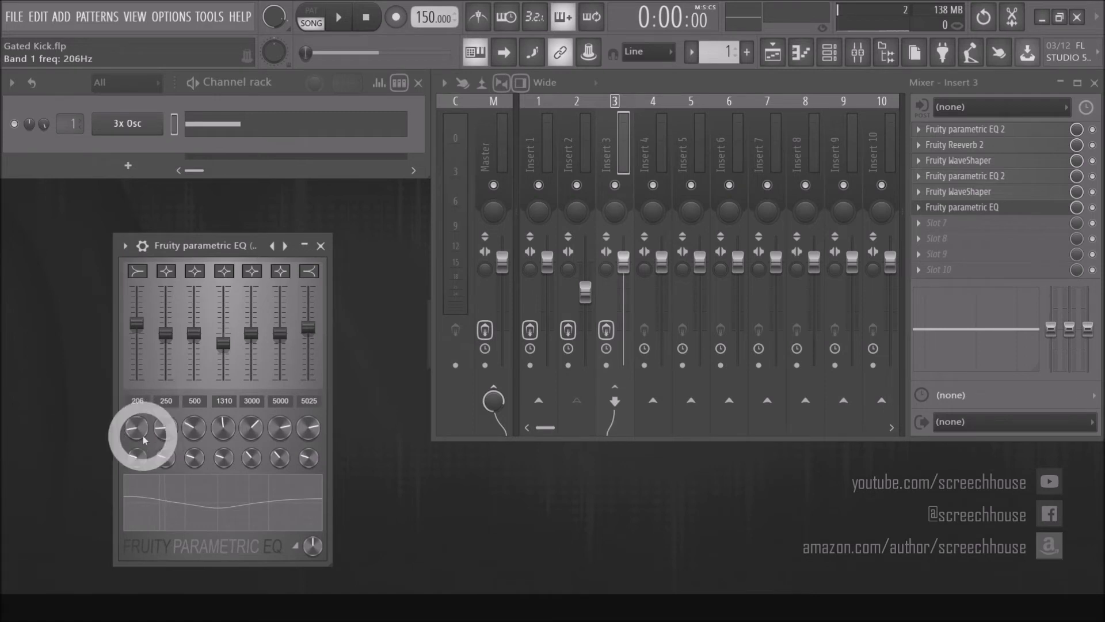
pyautogui.click(321, 246)
# - Add a Fruity WaveShaper in slot 7 with a nearly straight rise that reaches maximum just before the curve's end
pyautogui.click(950, 224)
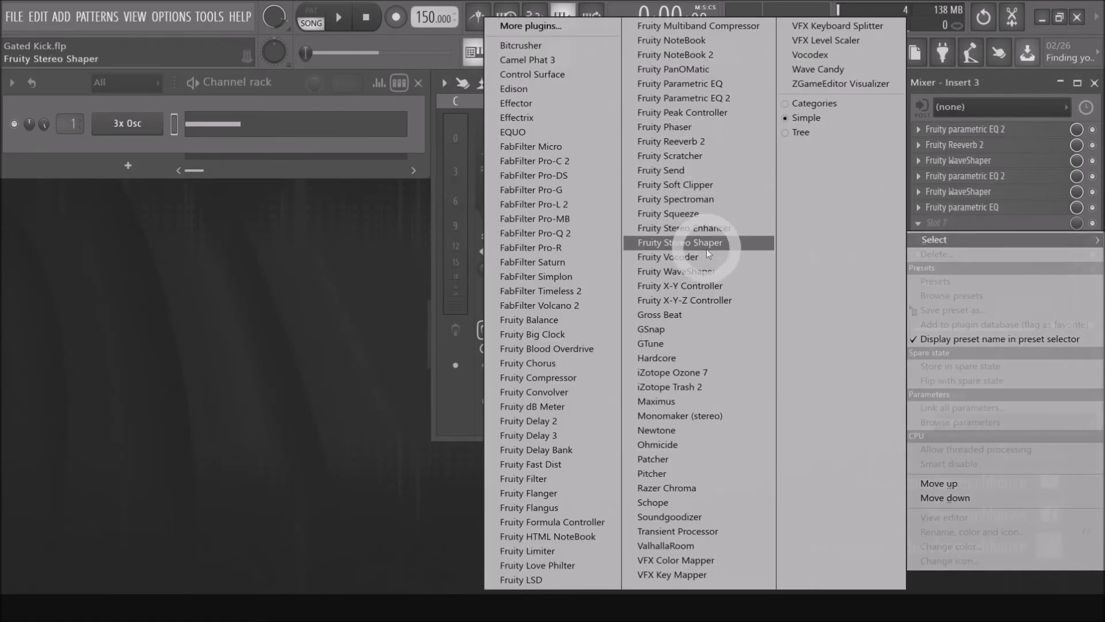
pyautogui.click(707, 248)
pyautogui.moveTo(367, 288); pyautogui.dragTo(356, 290)
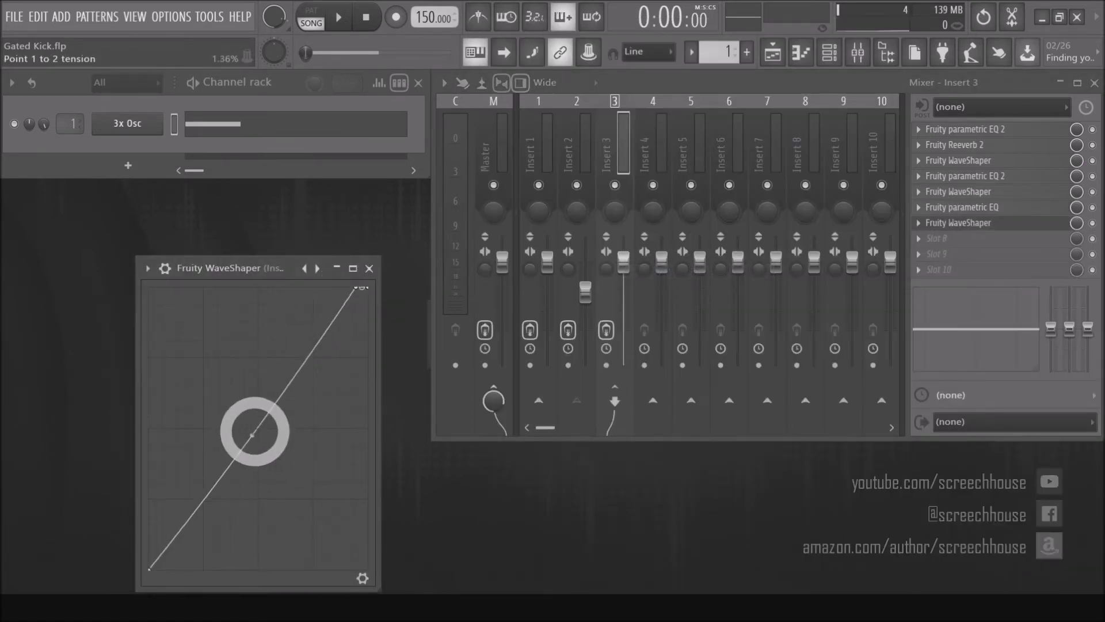
pyautogui.click(369, 269)
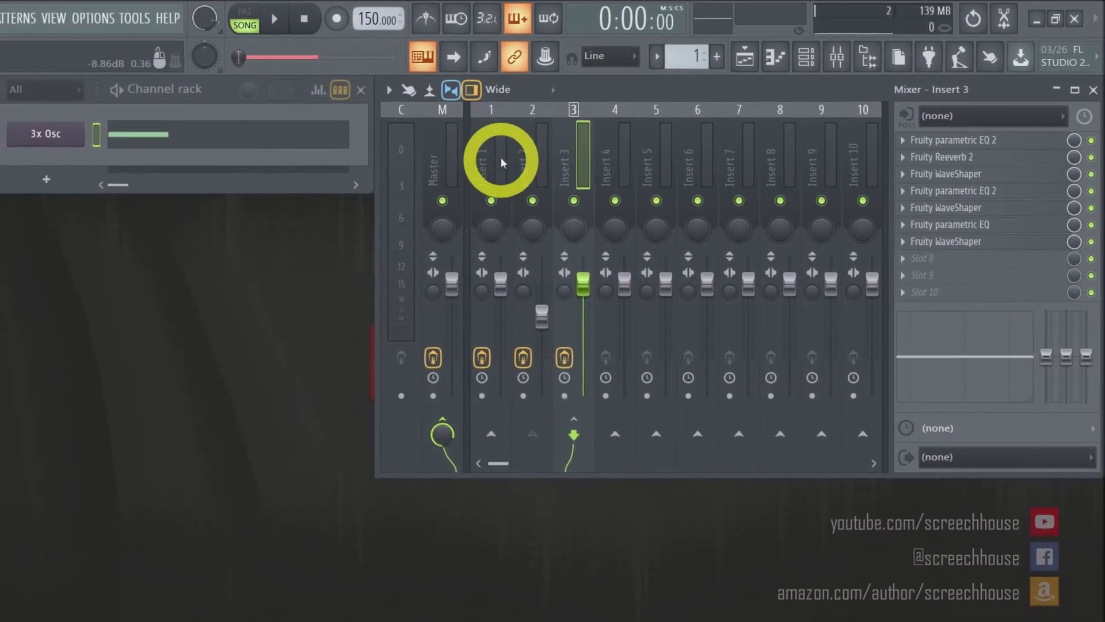
# - Select the Insert 1 mixer track and play the song to listen to its effect chain
pyautogui.click(496, 151)
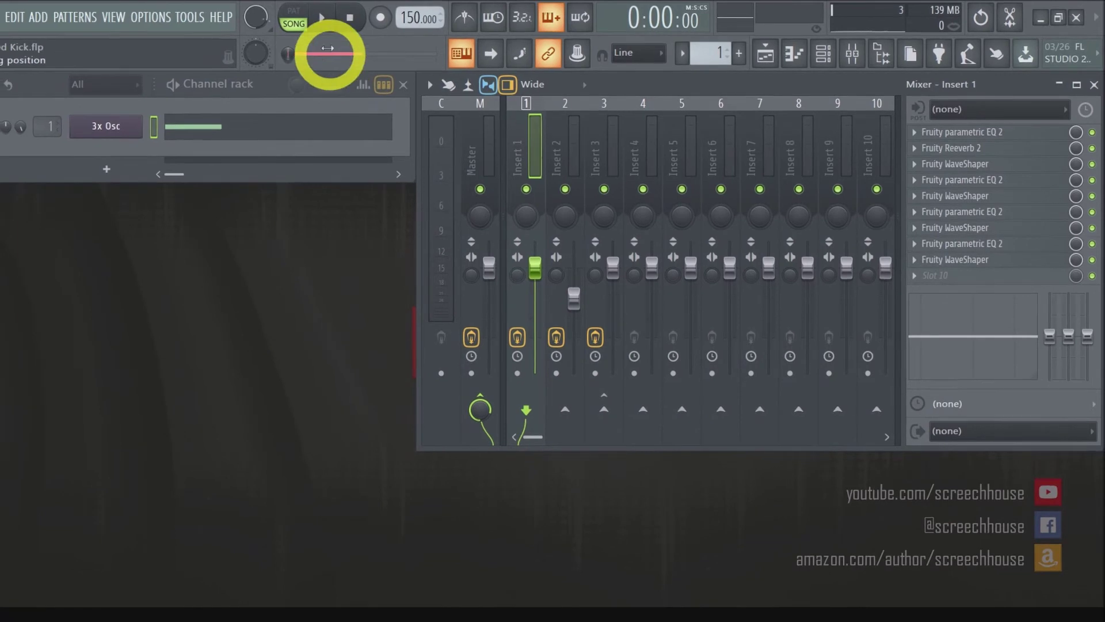
pyautogui.click(322, 18)
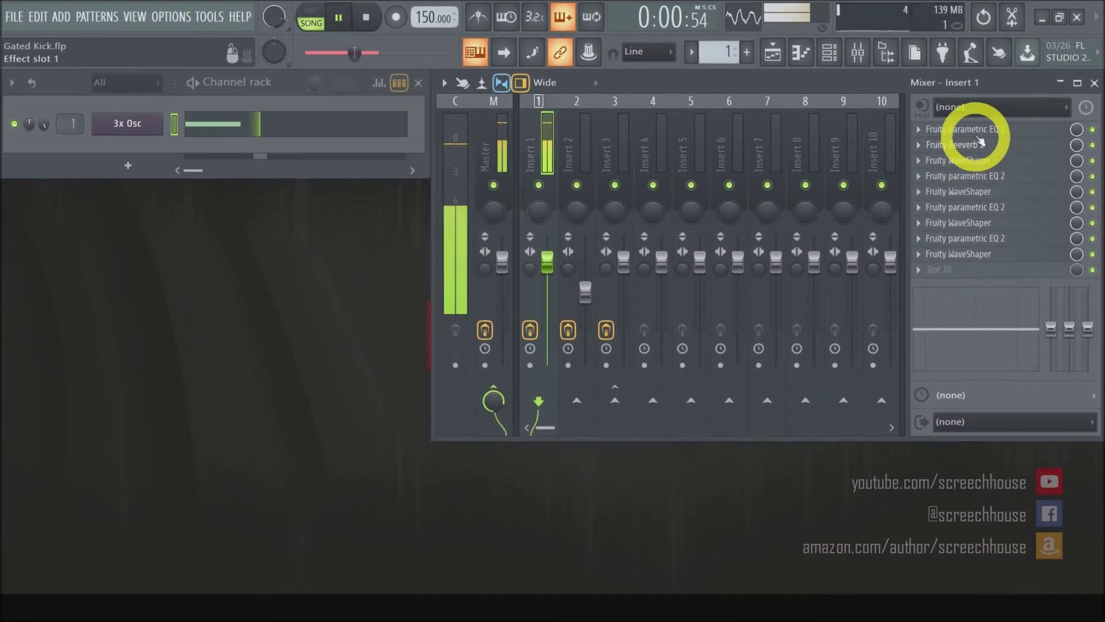
# - In the slot 1 parametric EQ, raise band 5 to +18 dB at about 500 Hz with a narrower bandwidth and flatten band 7 to 0 dB
pyautogui.click(958, 129)
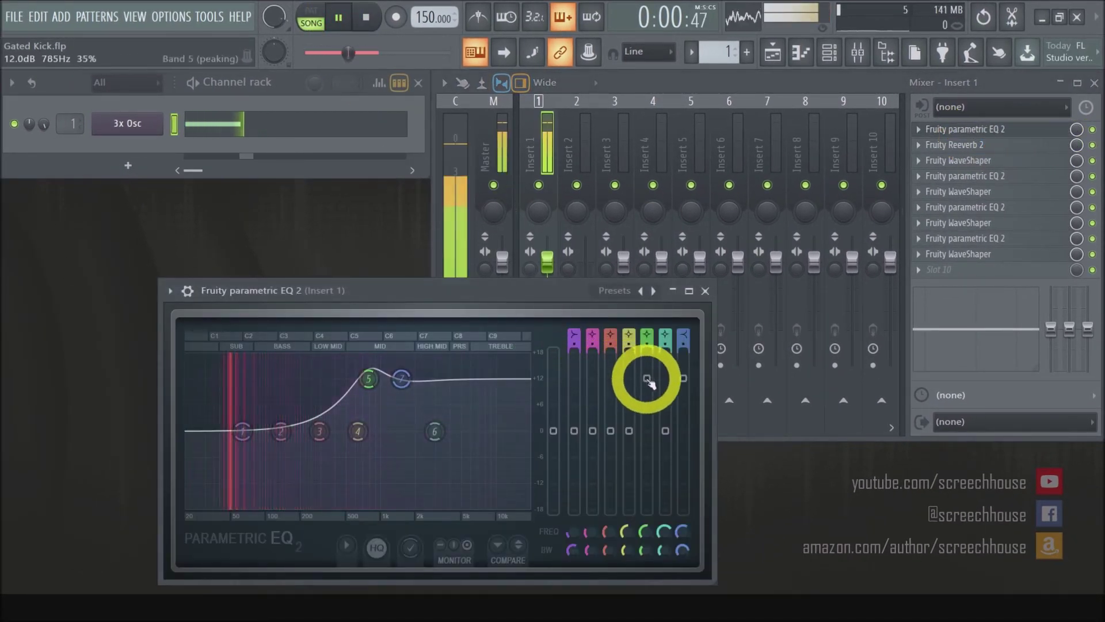
pyautogui.moveTo(648, 380); pyautogui.dragTo(648, 352)
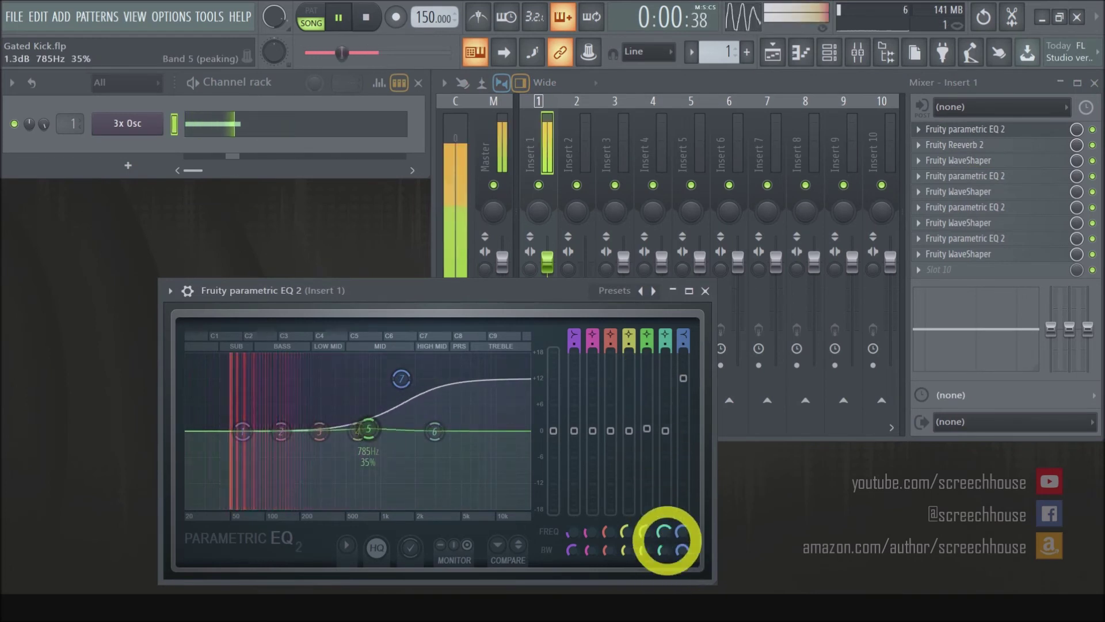
pyautogui.moveTo(640, 547)
pyautogui.mouseDown()
pyautogui.moveTo(642, 580)
pyautogui.moveTo(648, 533)
pyautogui.moveTo(634, 580)
pyautogui.moveTo(649, 524)
pyautogui.moveTo(643, 553)
pyautogui.mouseUp()
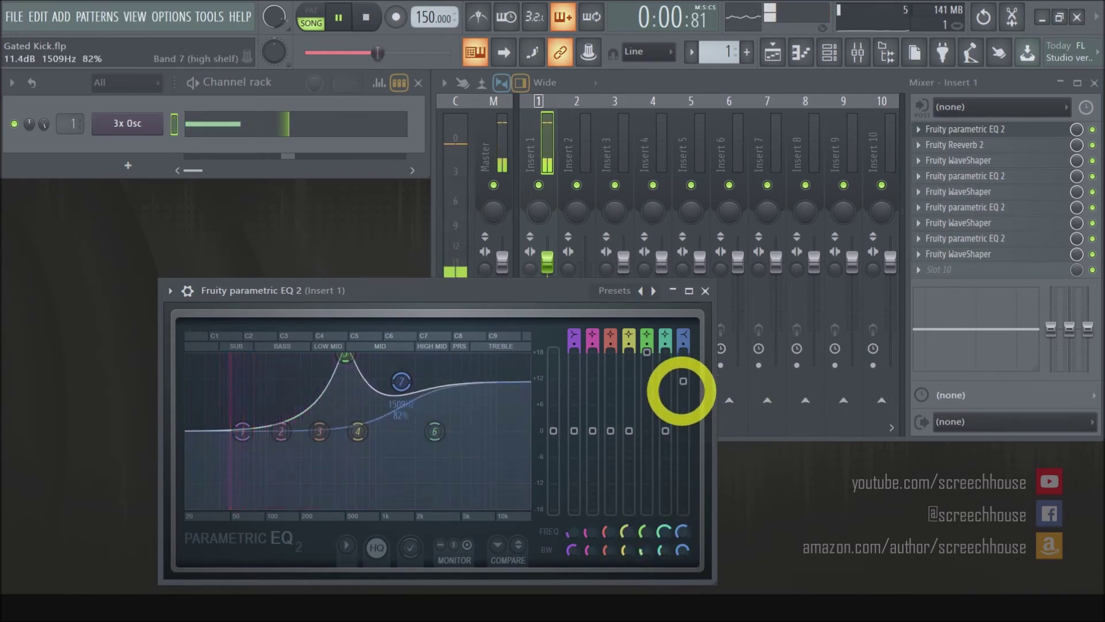
pyautogui.moveTo(680, 378); pyautogui.dragTo(682, 429)
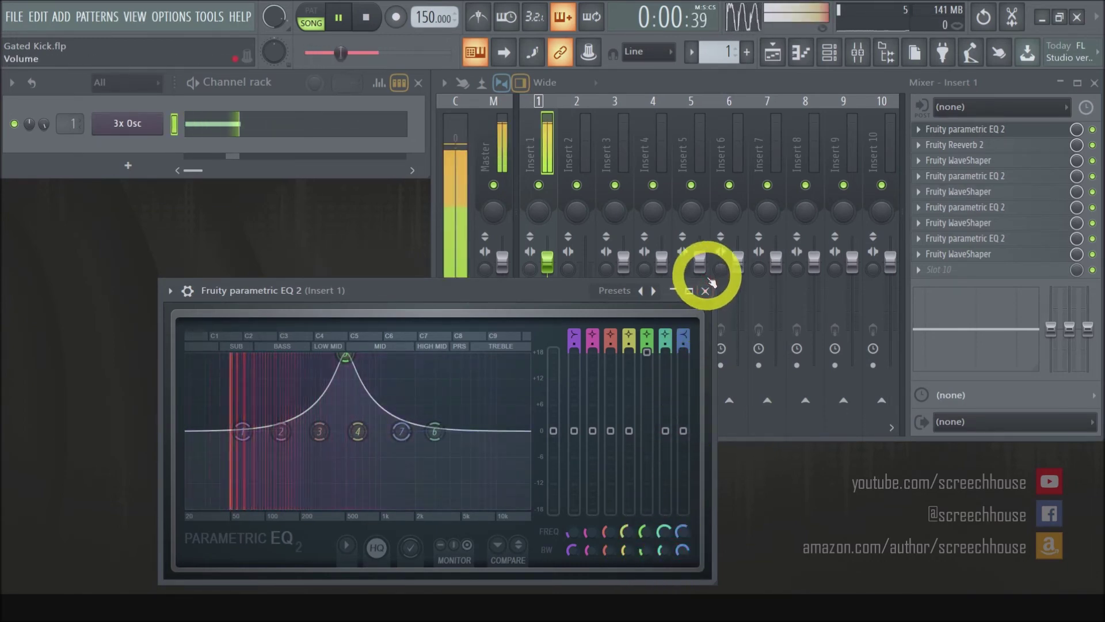
pyautogui.click(705, 291)
# - Vary the decay time, high cut and room size of Fruity Reeverb 2 in slot 2 while the song plays
pyautogui.click(979, 145)
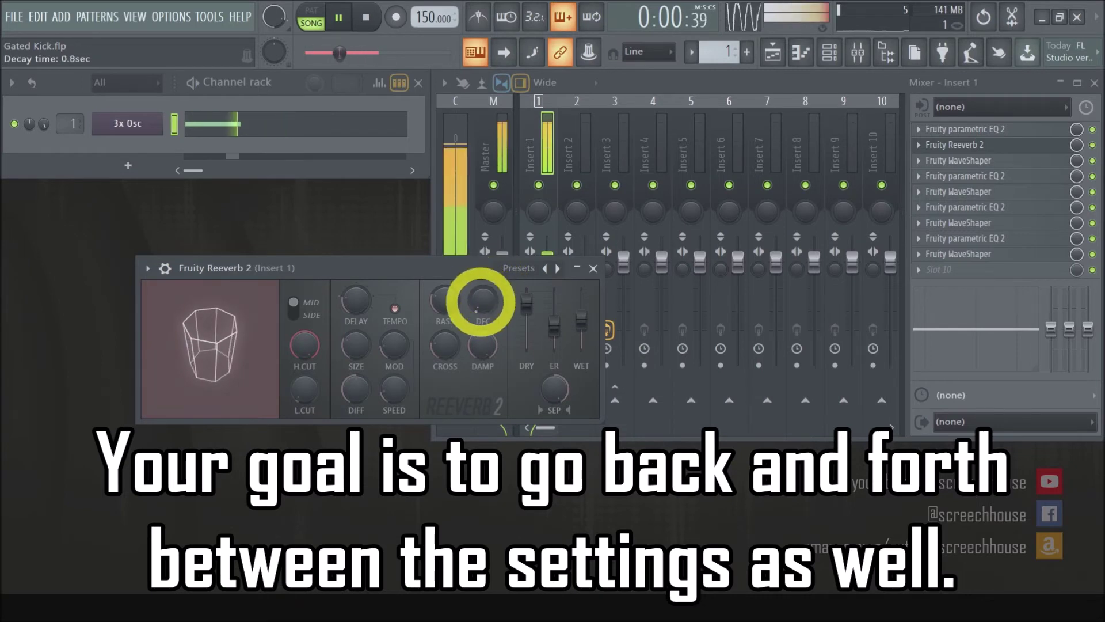
pyautogui.scroll(8, 356, 348)
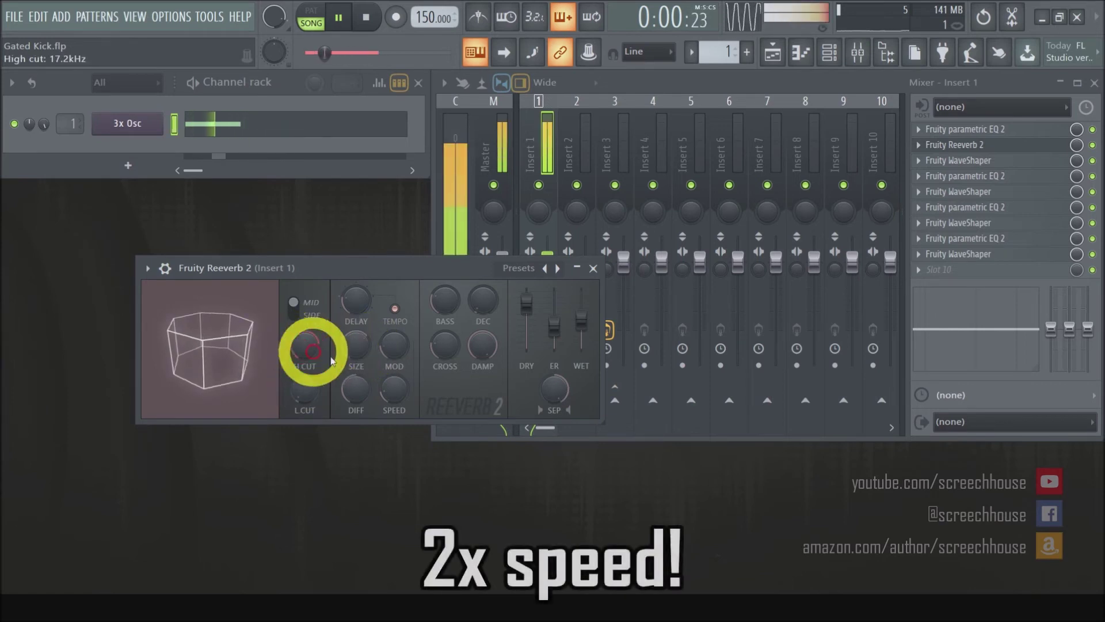
pyautogui.scroll(-10, 356, 346)
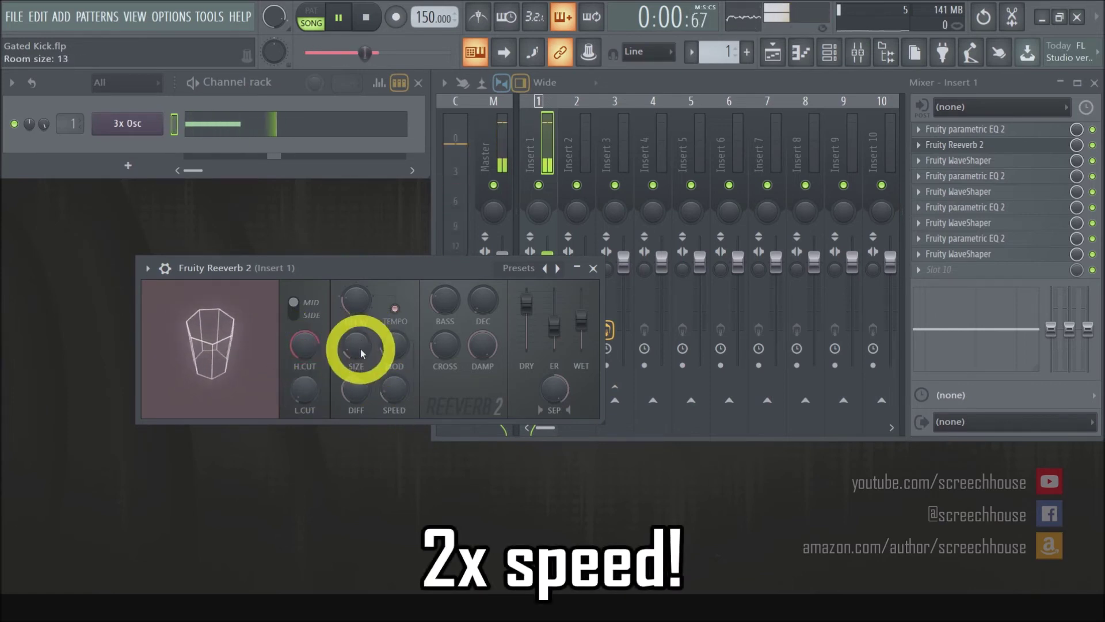
pyautogui.click(593, 269)
# - In the slot 4 parametric EQ, slightly lower band 4, adjust its bandwidth, and try a high-pass filter on band 1
pyautogui.click(984, 176)
pyautogui.moveTo(470, 204)
pyautogui.mouseDown()
pyautogui.moveTo(472, 246)
pyautogui.moveTo(513, 227)
pyautogui.moveTo(526, 288)
pyautogui.moveTo(541, 264)
pyautogui.moveTo(471, 230)
pyautogui.moveTo(471, 215)
pyautogui.mouseUp()
pyautogui.moveTo(467, 374); pyautogui.dragTo(473, 420)
pyautogui.moveTo(417, 179); pyautogui.dragTo(420, 203)
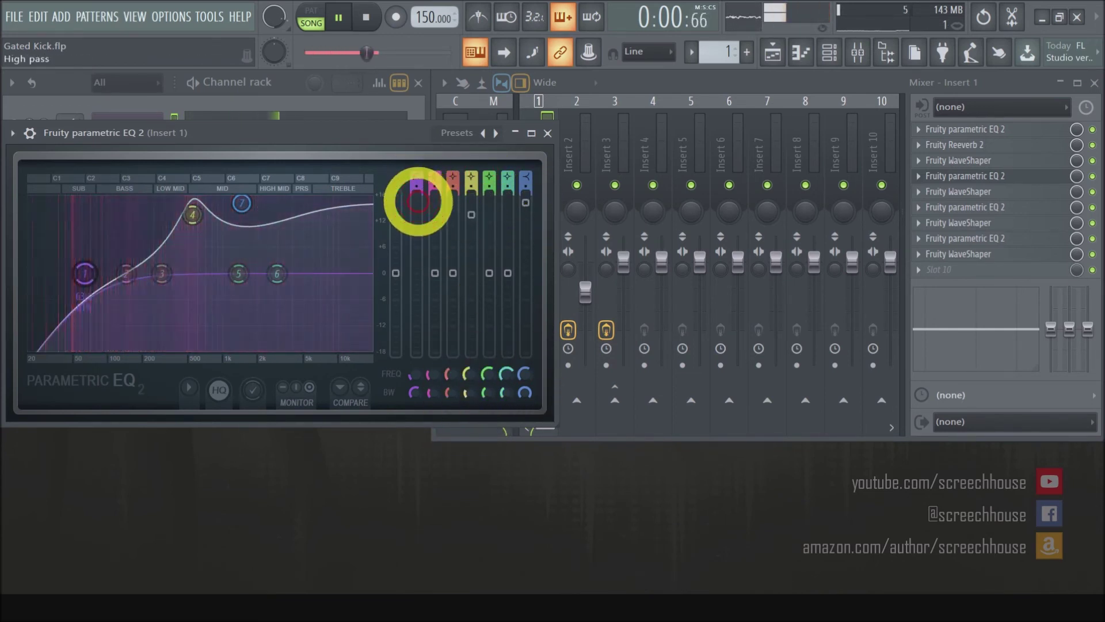
pyautogui.moveTo(411, 392); pyautogui.dragTo(421, 455)
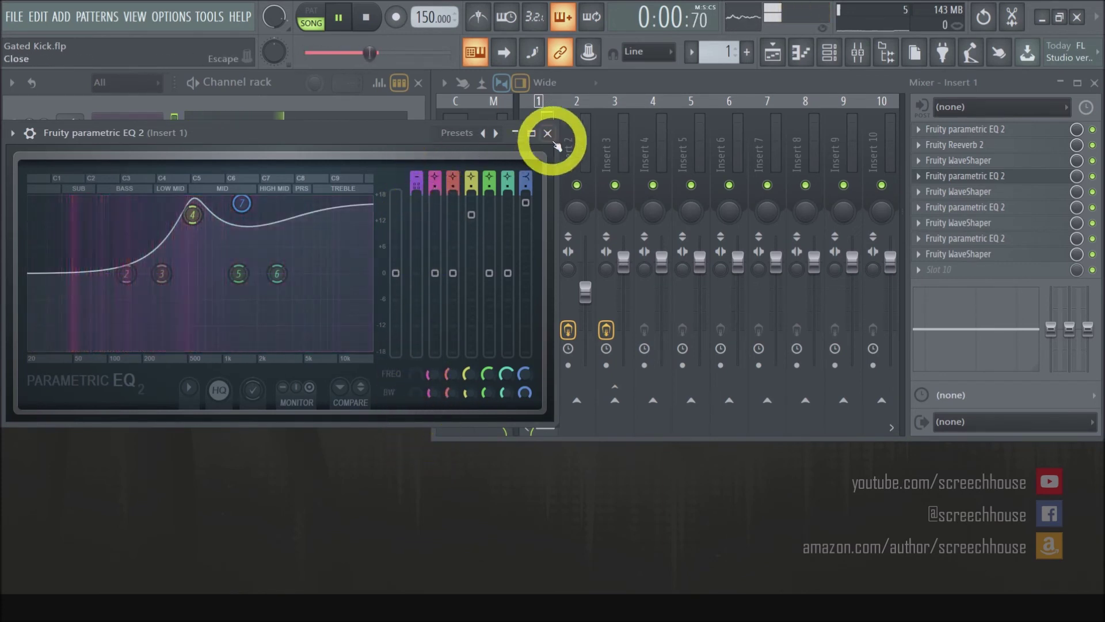
pyautogui.click(547, 133)
# - Vary the rise tension in the slot 5 and slot 3 WaveShapers, moving slot 3's corner point to about halfway along the curve's maximum level
pyautogui.click(1013, 223)
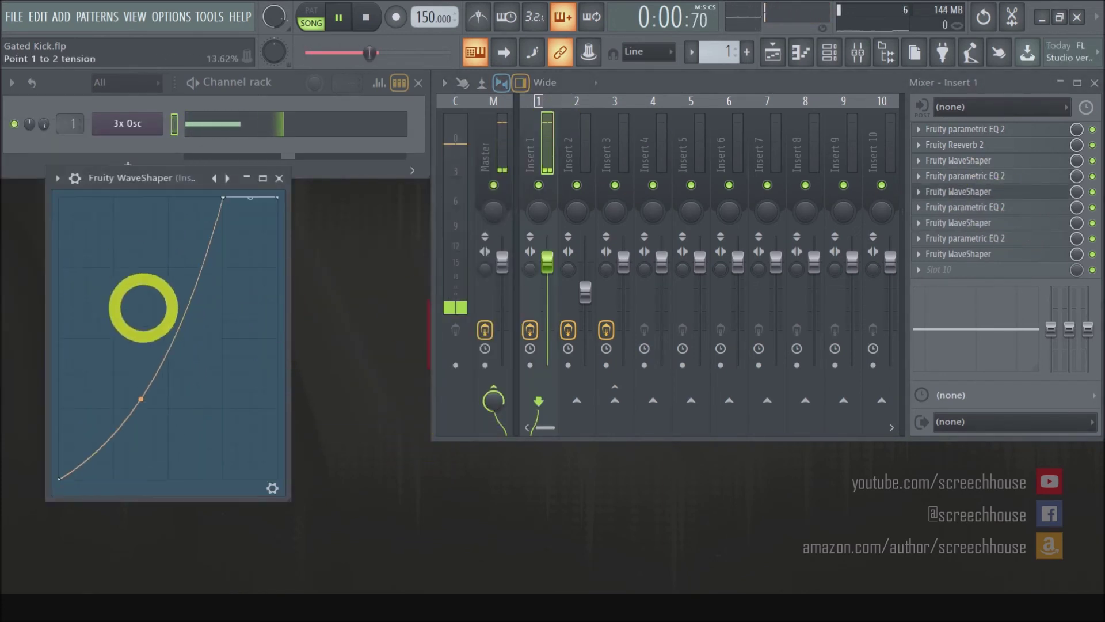
pyautogui.moveTo(122, 375); pyautogui.dragTo(122, 213)
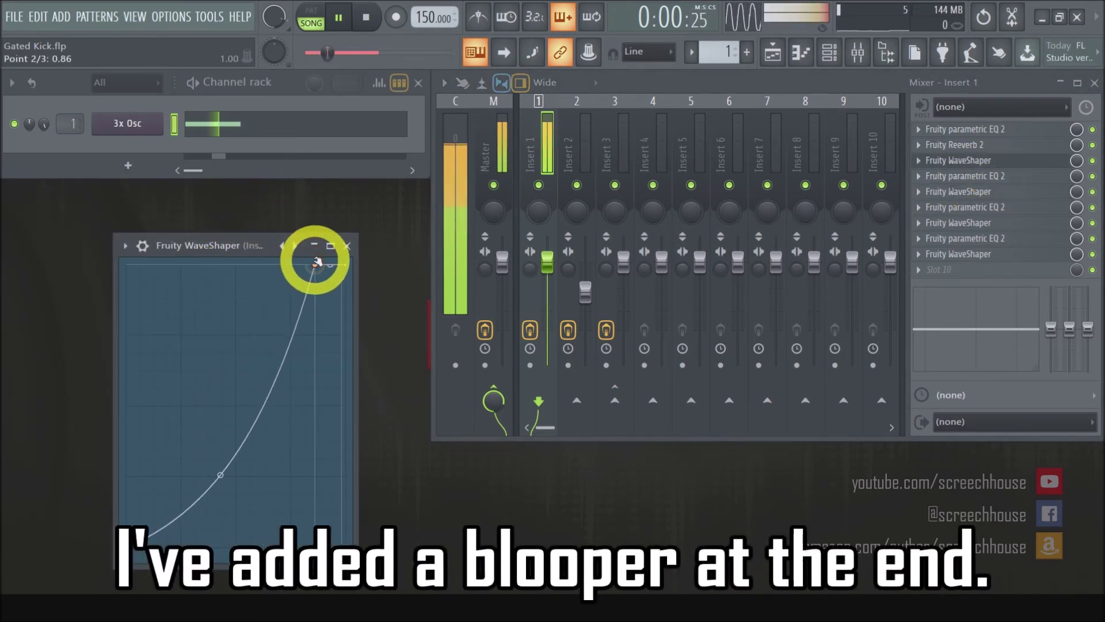
pyautogui.moveTo(317, 263); pyautogui.dragTo(235, 263)
pyautogui.moveTo(181, 474); pyautogui.dragTo(183, 403)
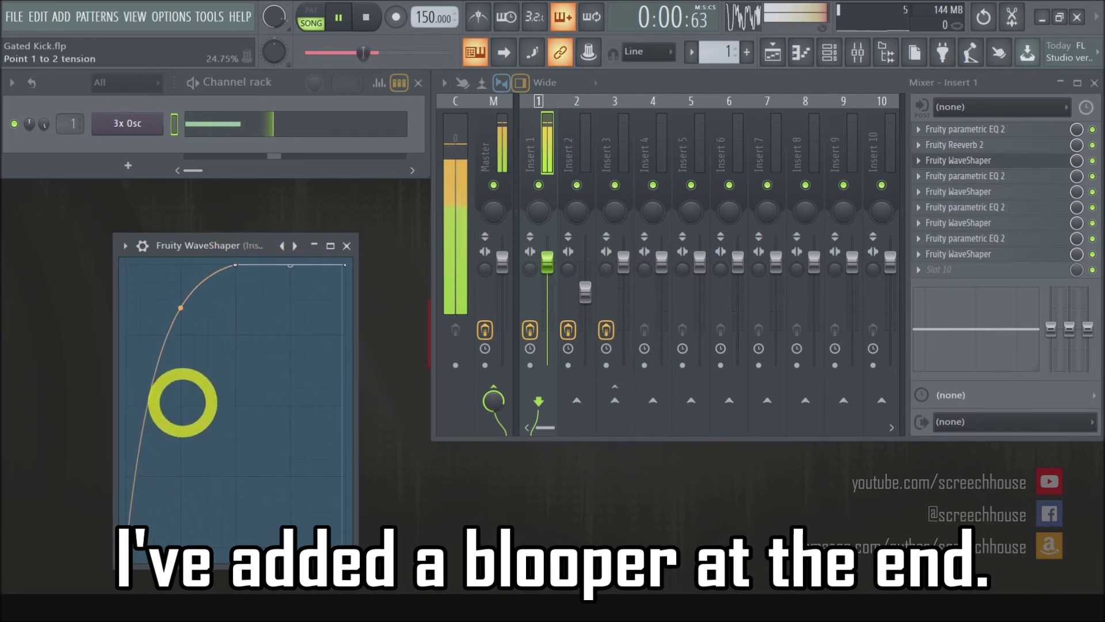
pyautogui.moveTo(166, 209); pyautogui.dragTo(217, 464)
# - Adjust the decay of the 3x Osc's pitch envelope
pyautogui.click(136, 131)
pyautogui.click(281, 201)
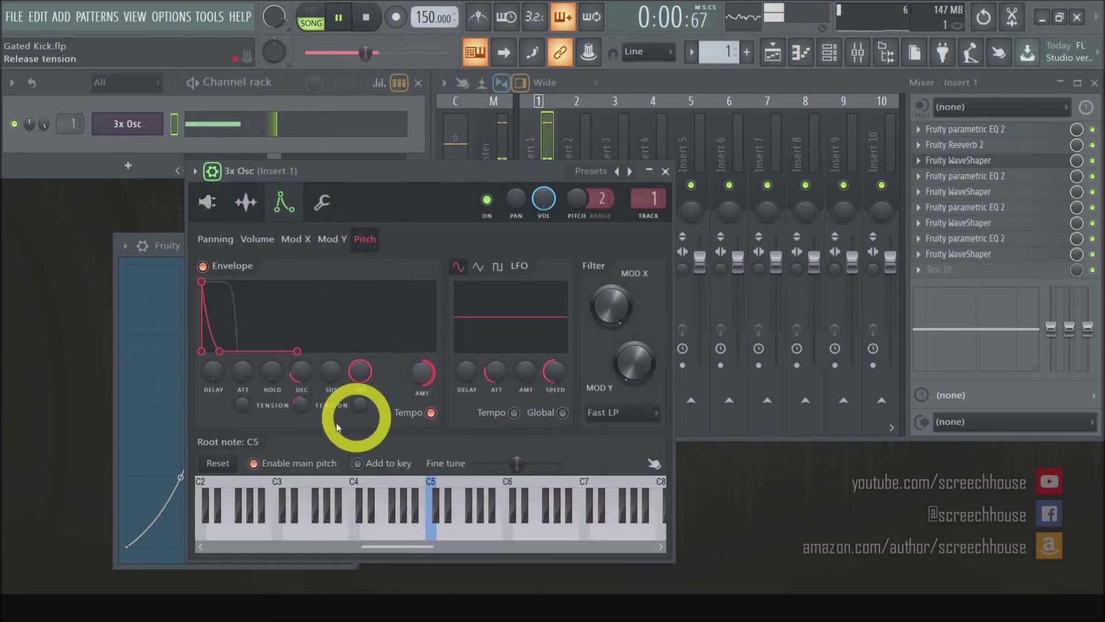
pyautogui.rightClick(301, 373)
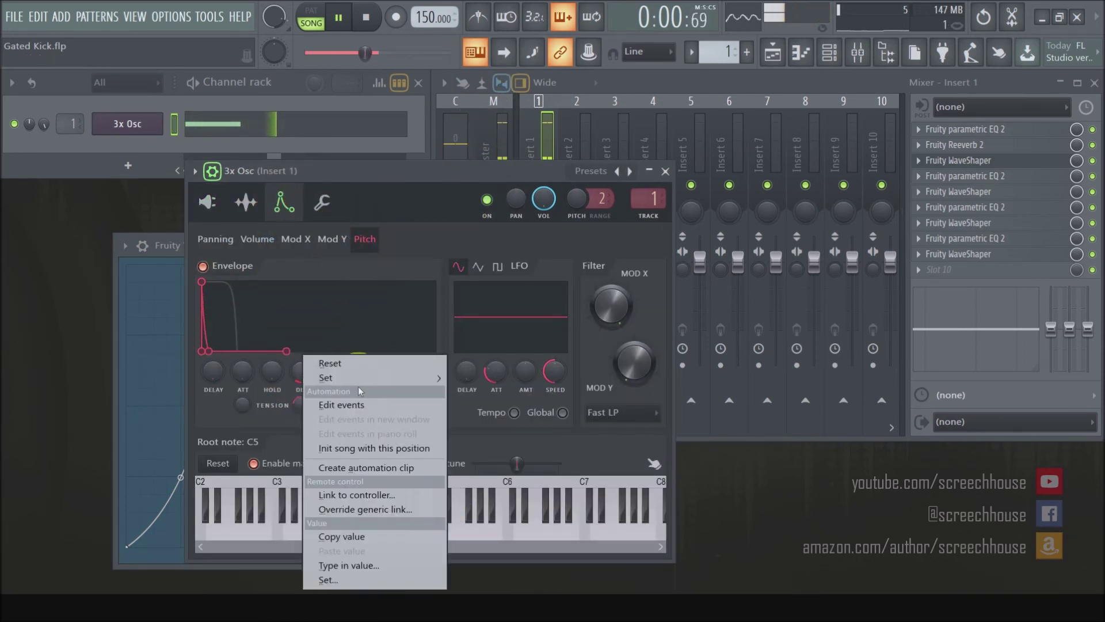
pyautogui.click(463, 388)
# - Adjust the decay and hold of the 3x Osc's volume envelope, and close the 3x Osc and WaveShaper windows
pyautogui.click(257, 238)
pyautogui.click(305, 389)
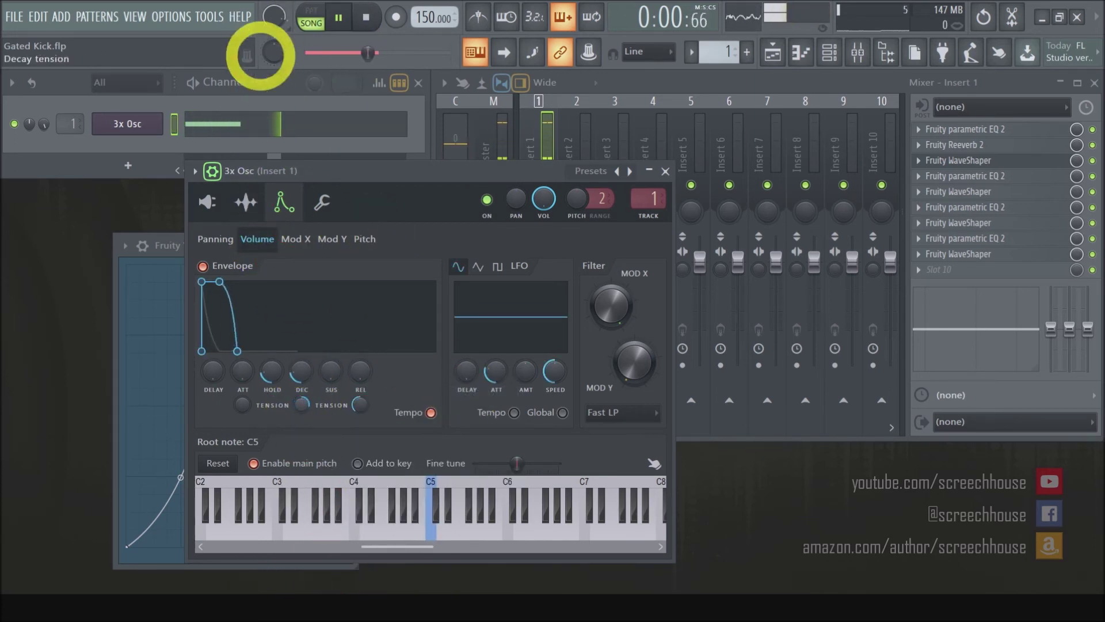
pyautogui.rightClick(276, 373)
pyautogui.click(426, 387)
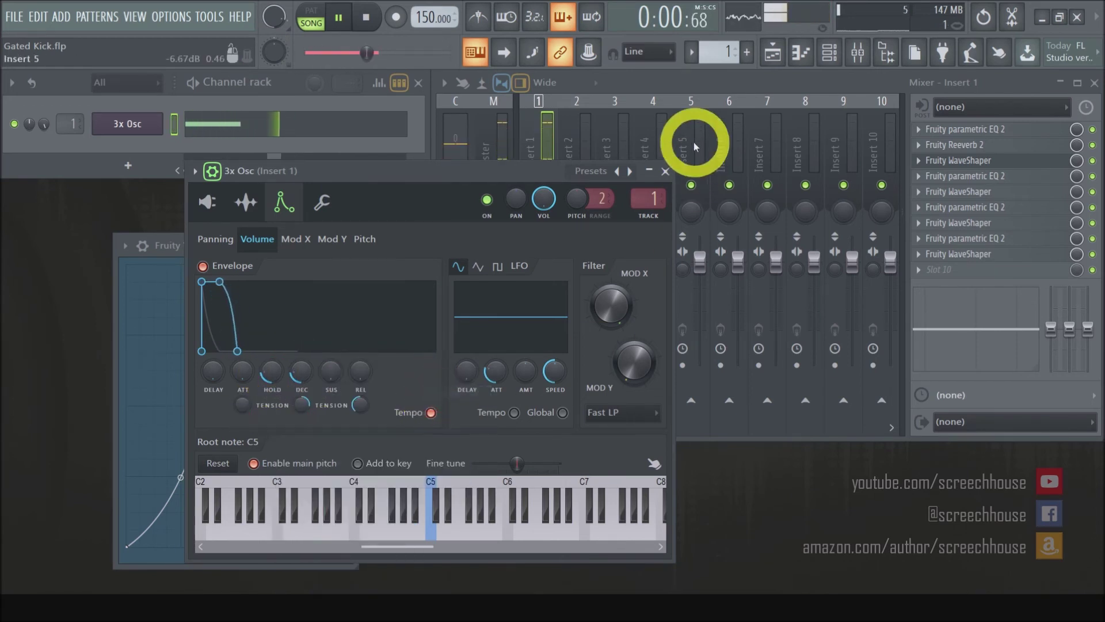
pyautogui.click(665, 171)
pyautogui.click(349, 245)
# - Try different band settings in the slot 8 parametric EQ and stop the song playback
pyautogui.click(967, 238)
pyautogui.moveTo(301, 367); pyautogui.dragTo(246, 442)
pyautogui.moveTo(614, 352); pyautogui.dragTo(572, 389)
pyautogui.click(365, 17)
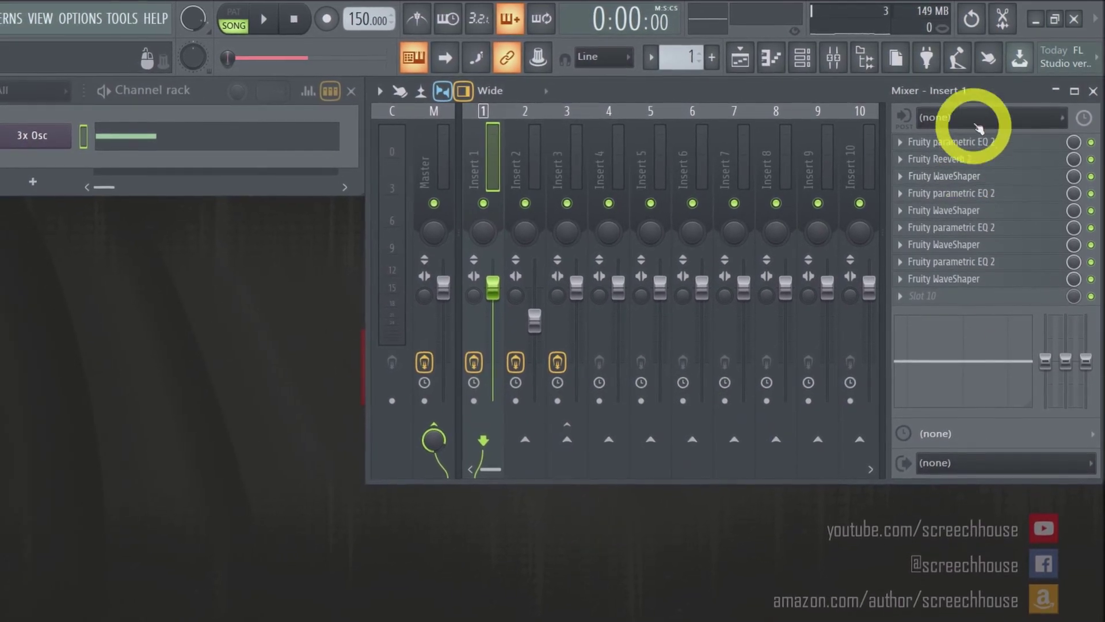
# - Review the slot 3 WaveShaper curve and the slot 1 parametric EQ bands on Insert 1
pyautogui.click(973, 180)
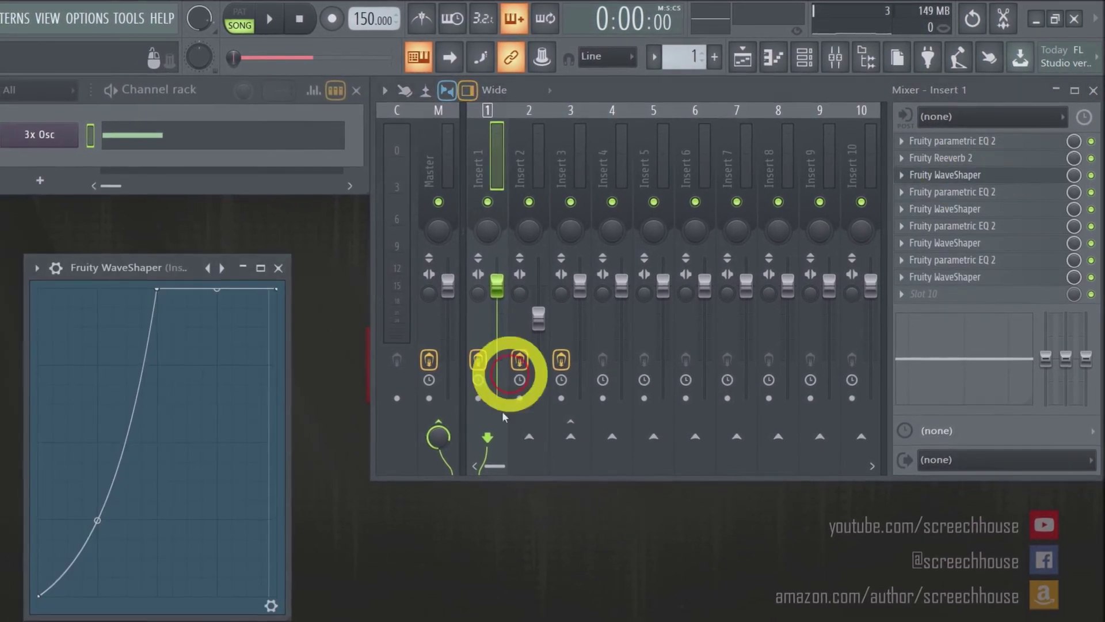
pyautogui.click(278, 265)
pyautogui.click(990, 131)
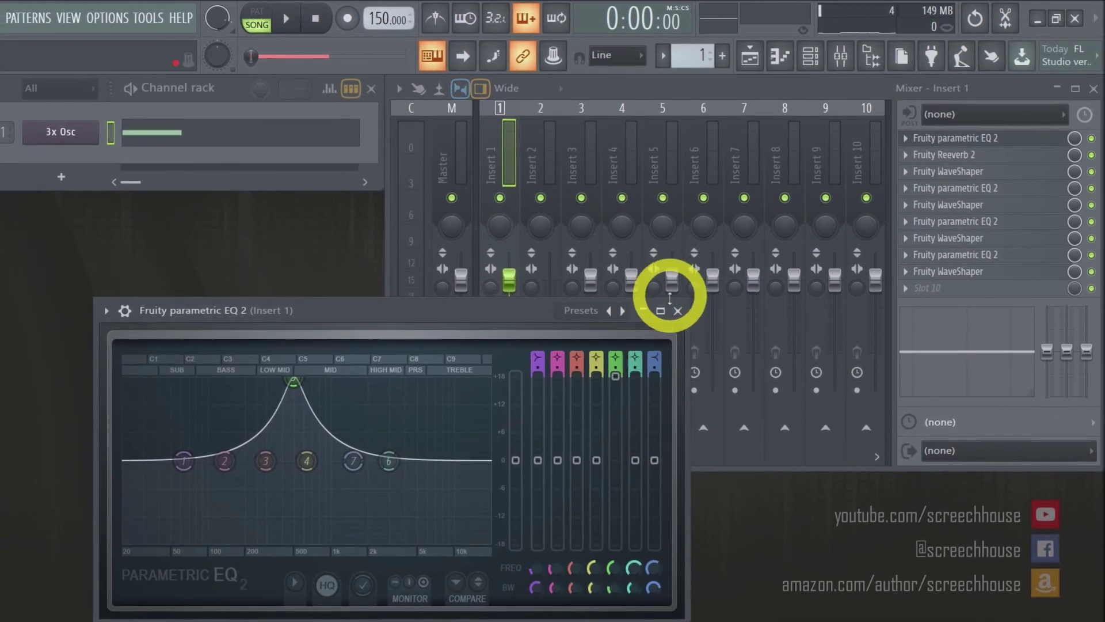
pyautogui.click(668, 316)
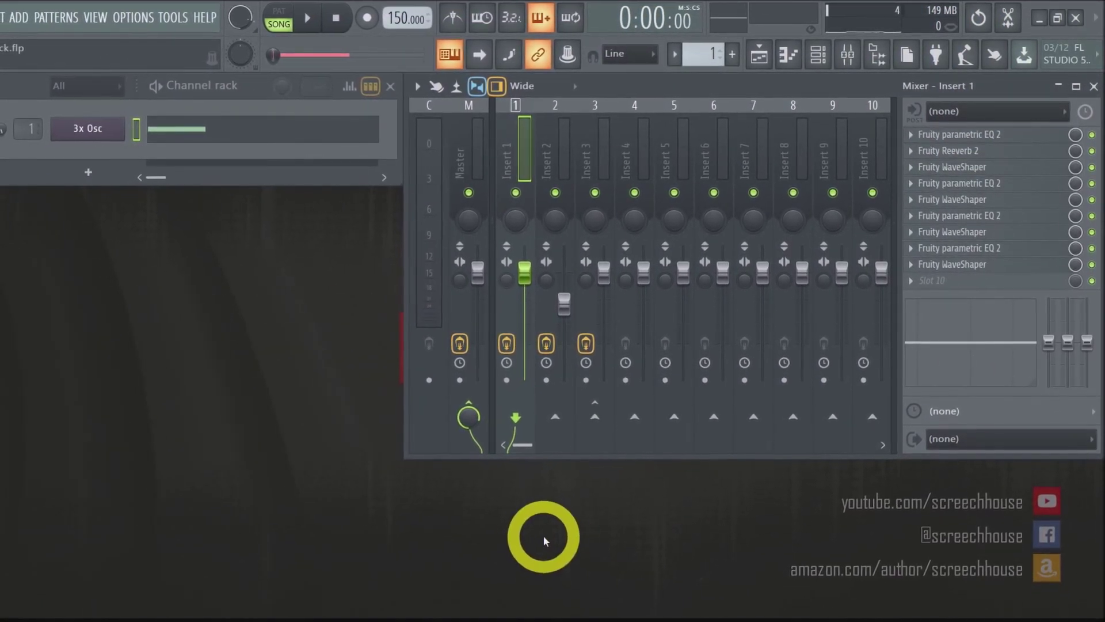
# - Examine the recorded kick waveform in Edison on the Master track, and close Edison
pyautogui.click(468, 151)
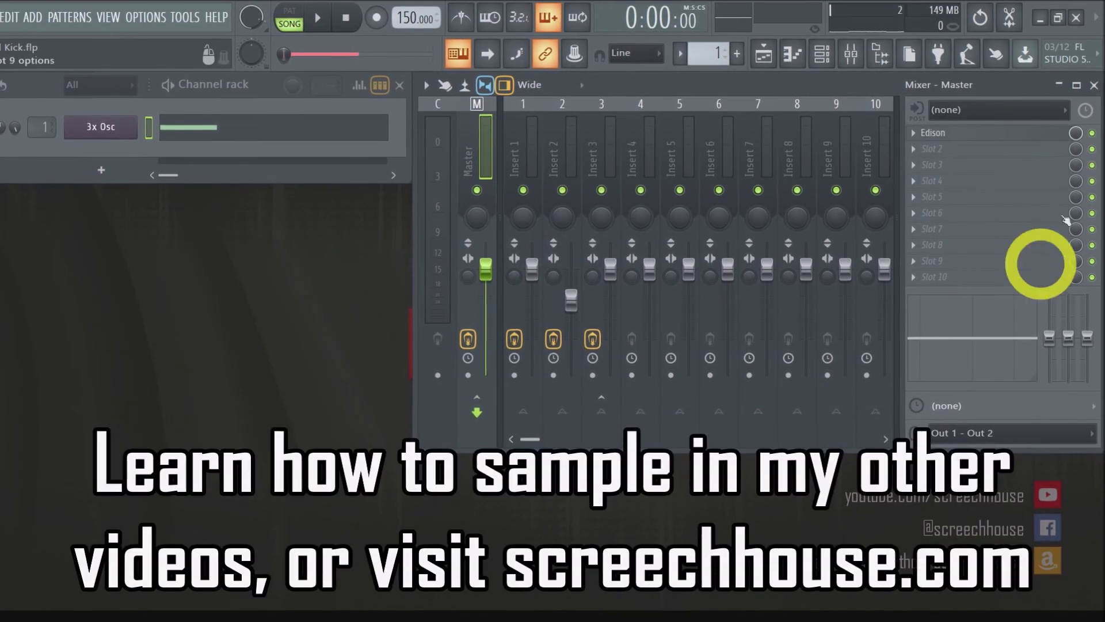
pyautogui.click(957, 137)
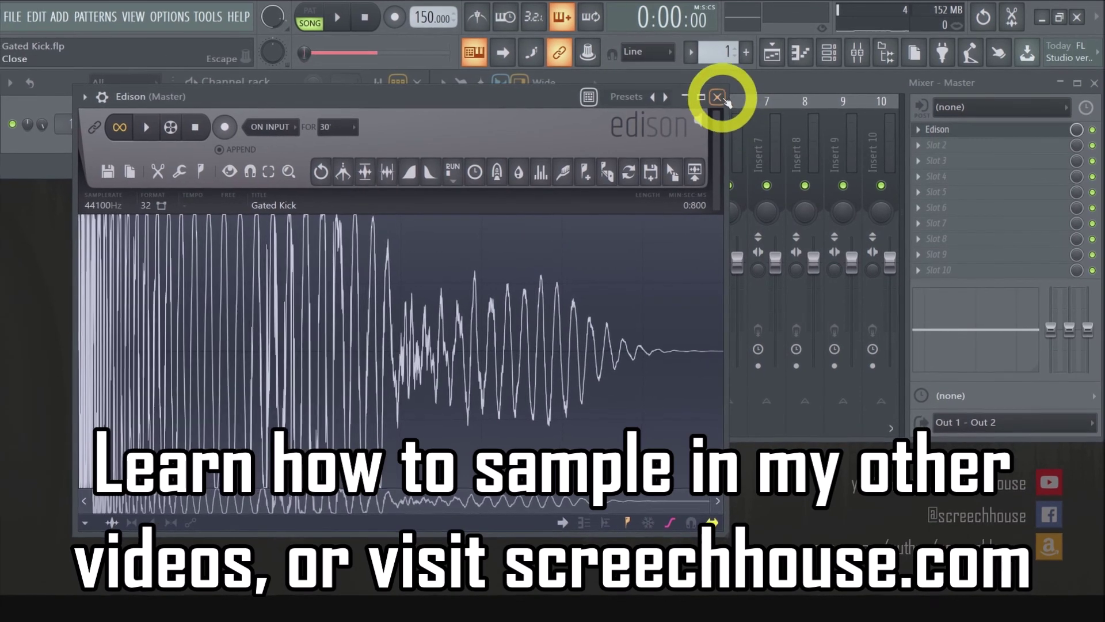
pyautogui.click(714, 97)
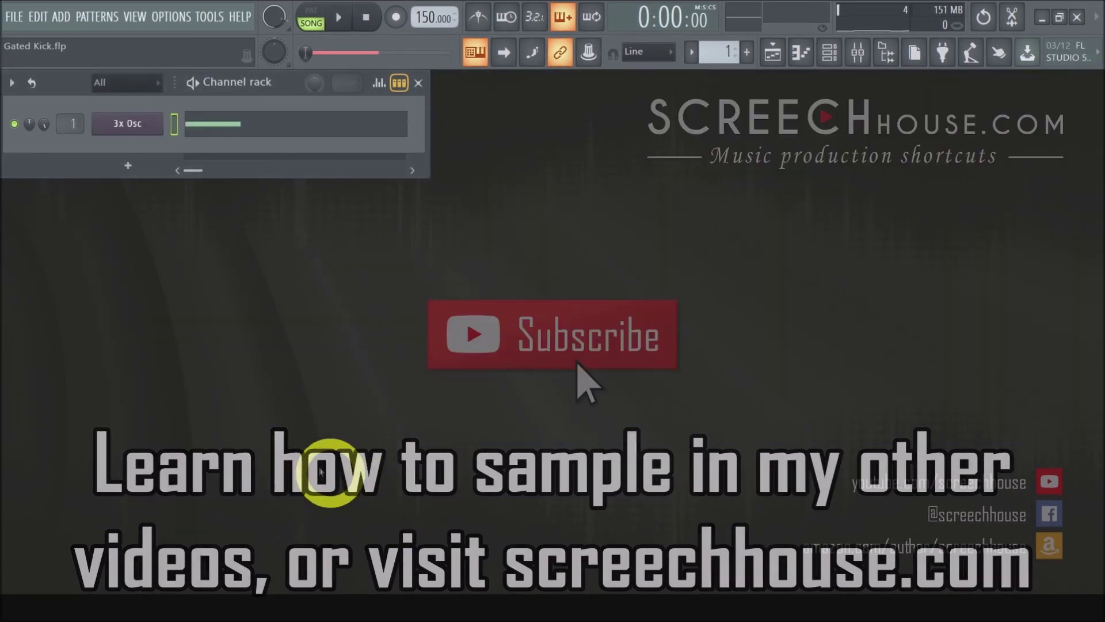